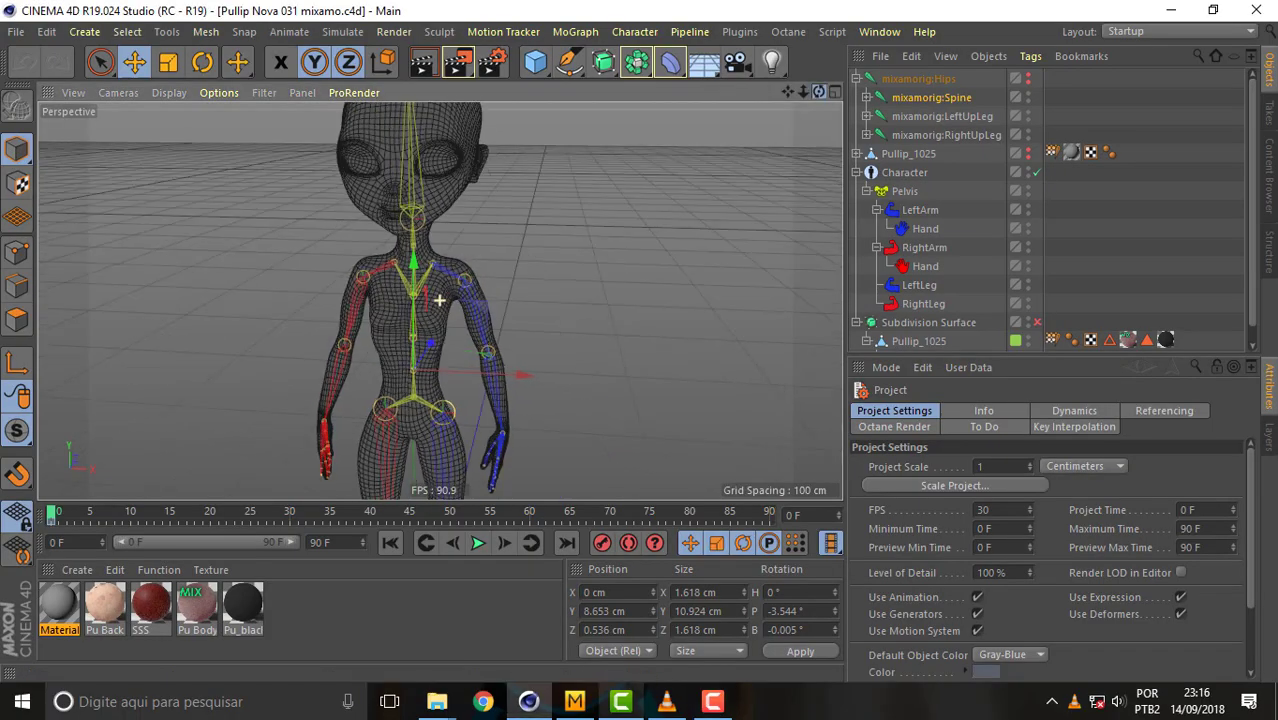
- Orbit the perspective view around the rigged Pullip doll
left_click_drag(439, 300, 445, 300, "alt")
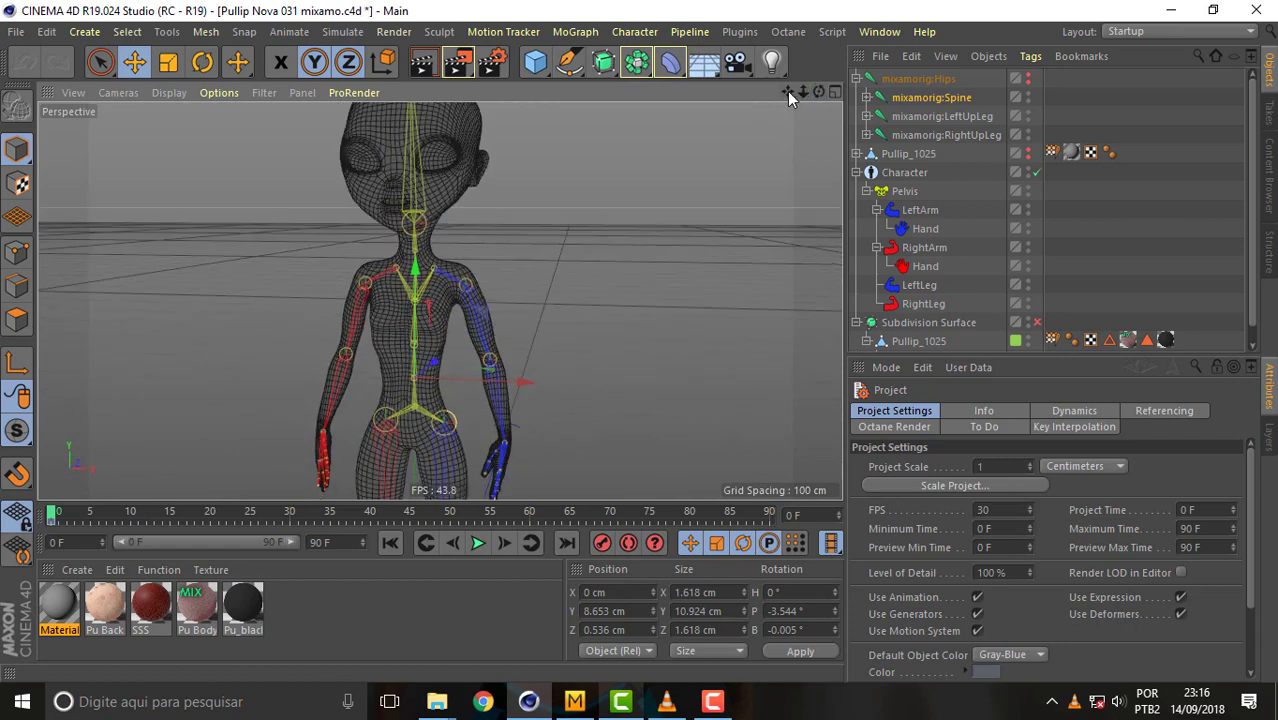
- Make mixamorig:Hips and Pullip_1025 visible in the viewport and select the old Character rig
left_click_drag(787, 91, 806, 91)
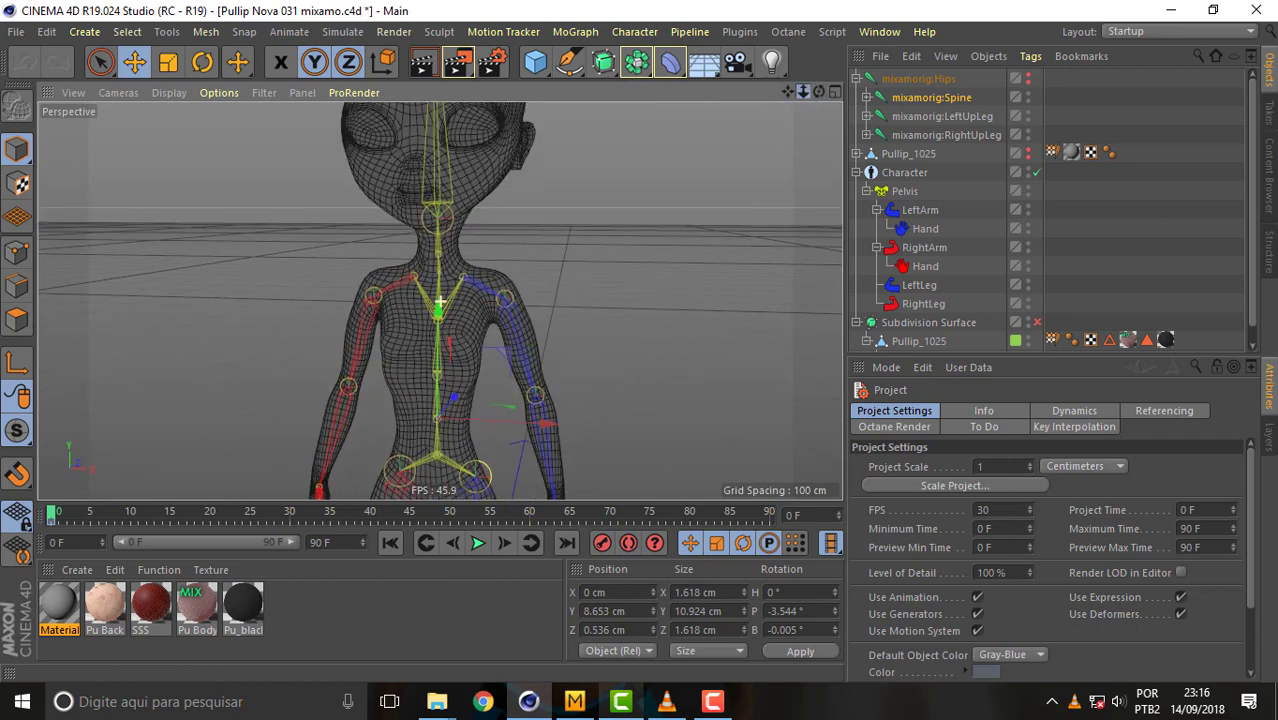
scroll(439, 300, "down", 5)
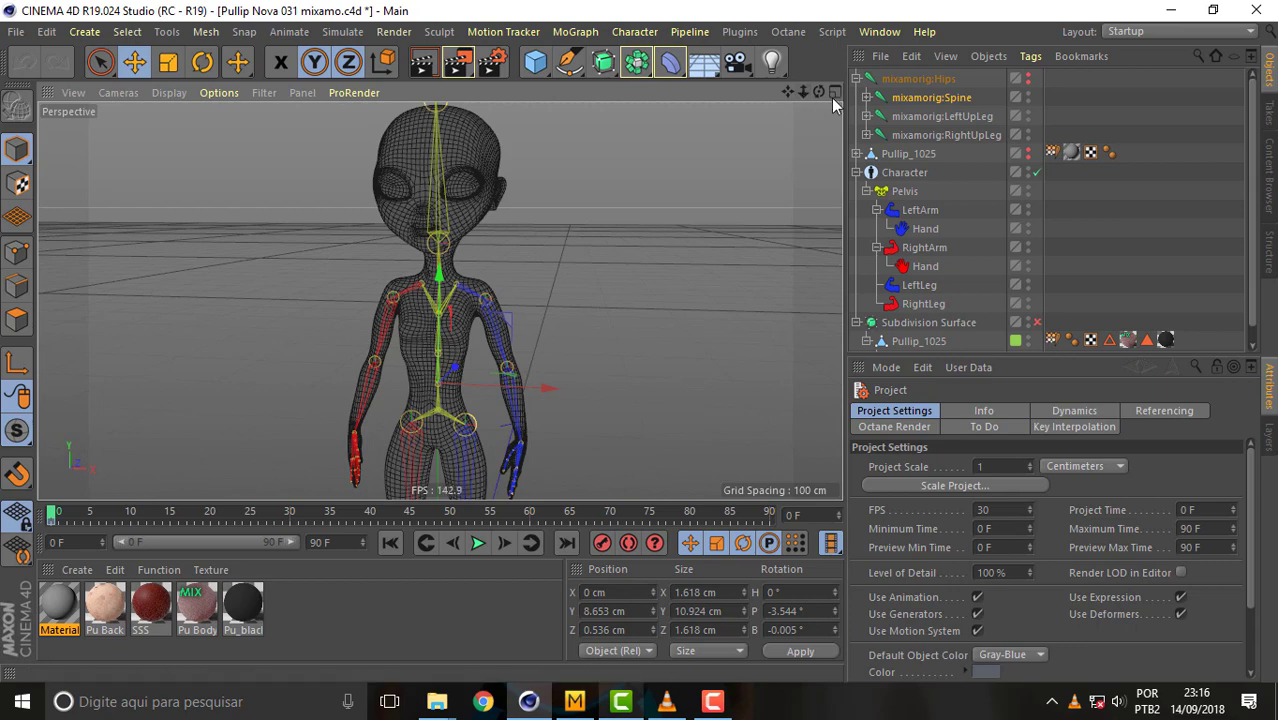
left_click(1028, 77)
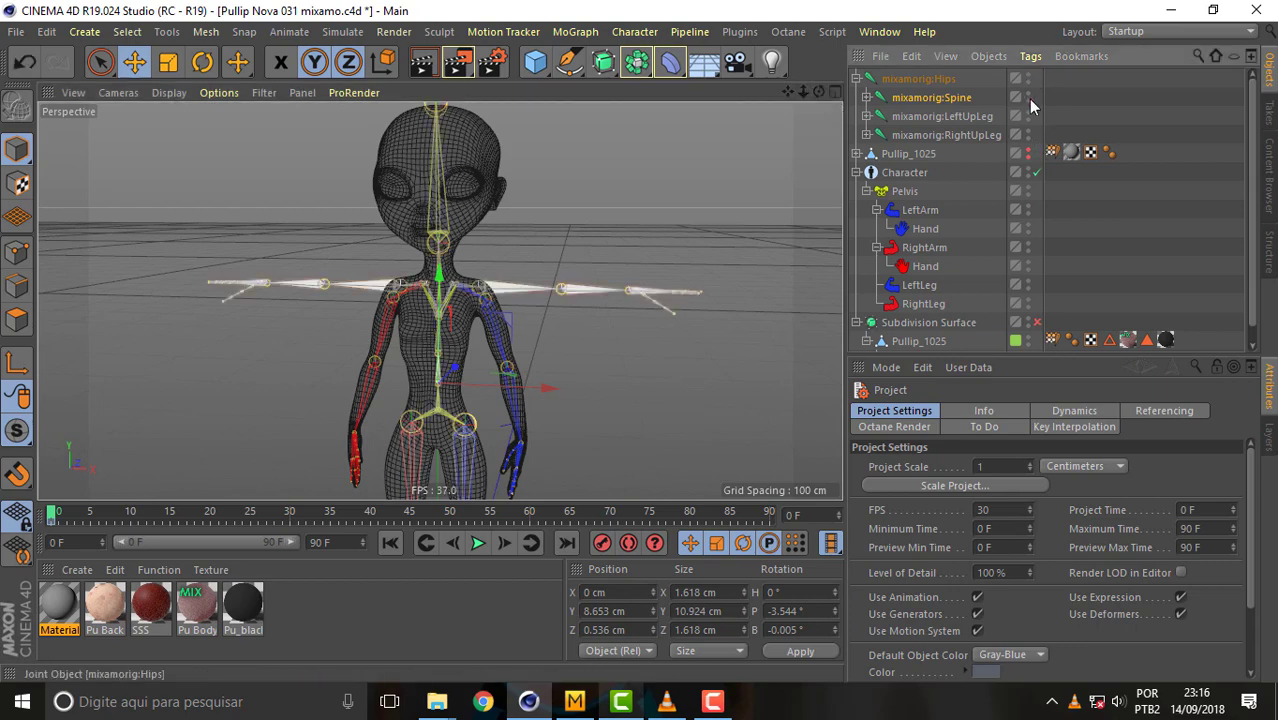
left_click(1028, 152)
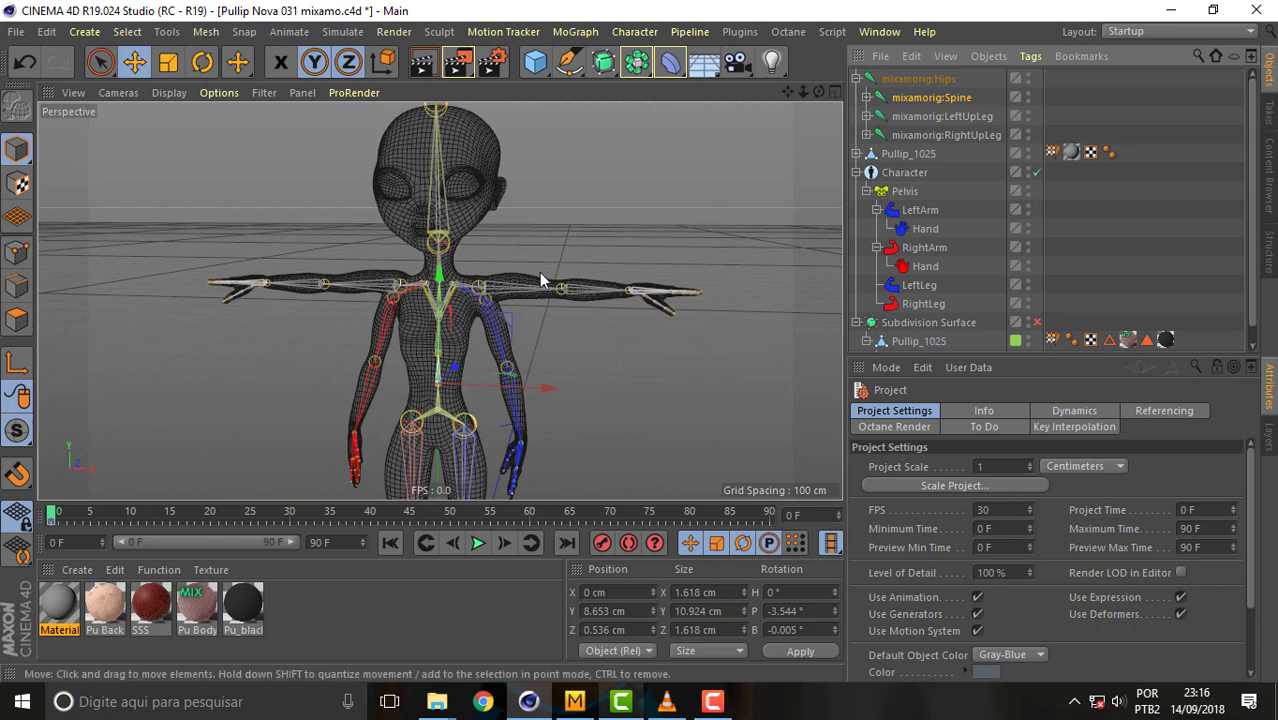
left_click(902, 173)
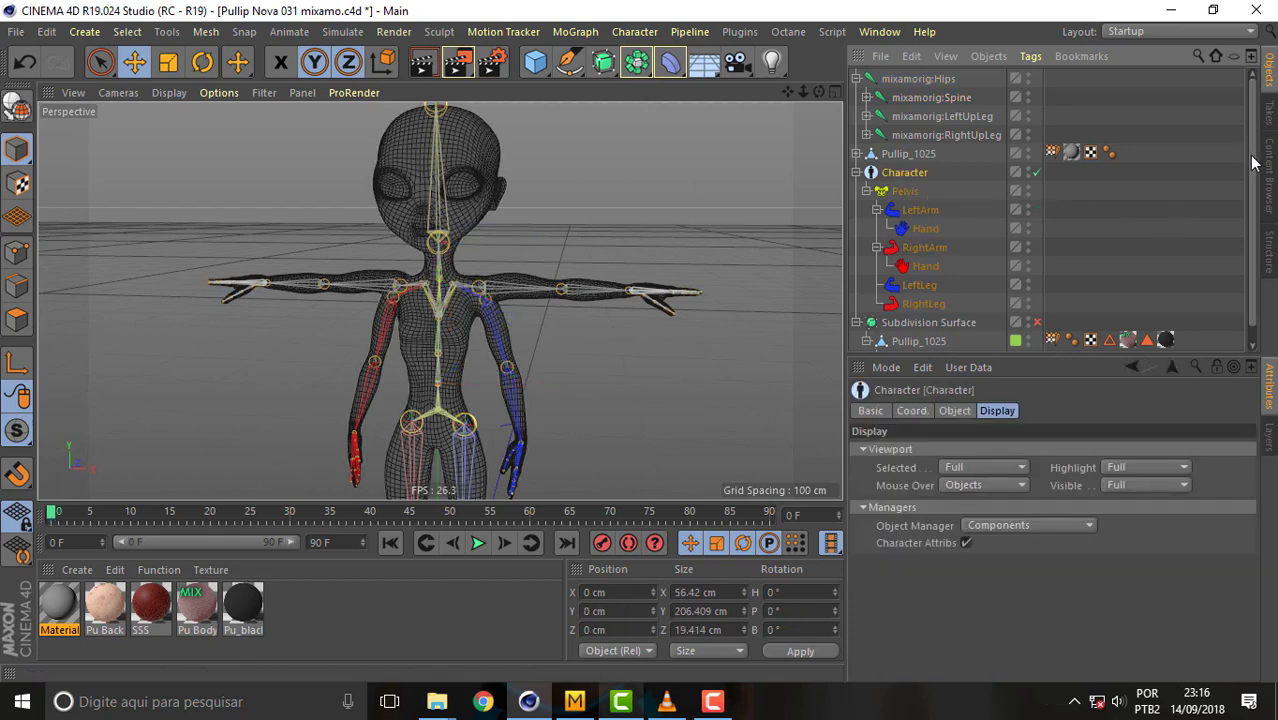
scroll(1130, 200, "down", 1)
- Delete the Character rig and Subdivision Surface, reveal Pullip_1025's Skin deformer, and select mixamorig:Hips
key("Delete")
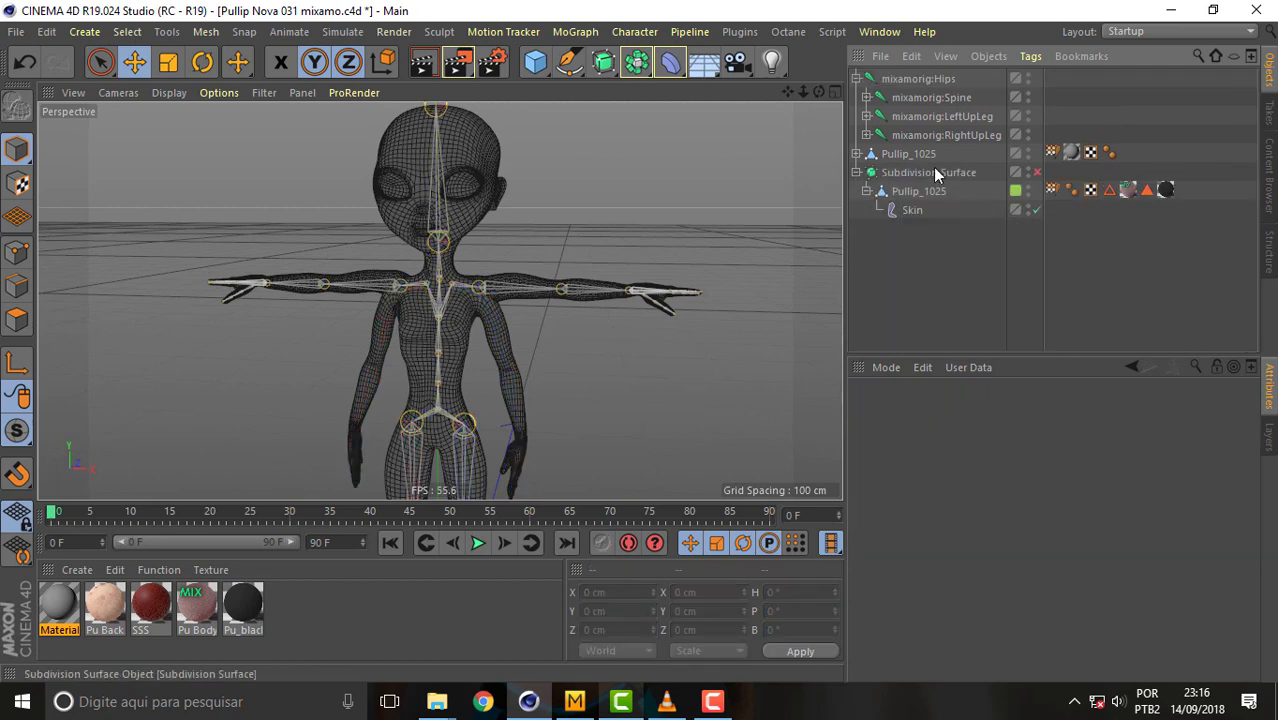
left_click(908, 154)
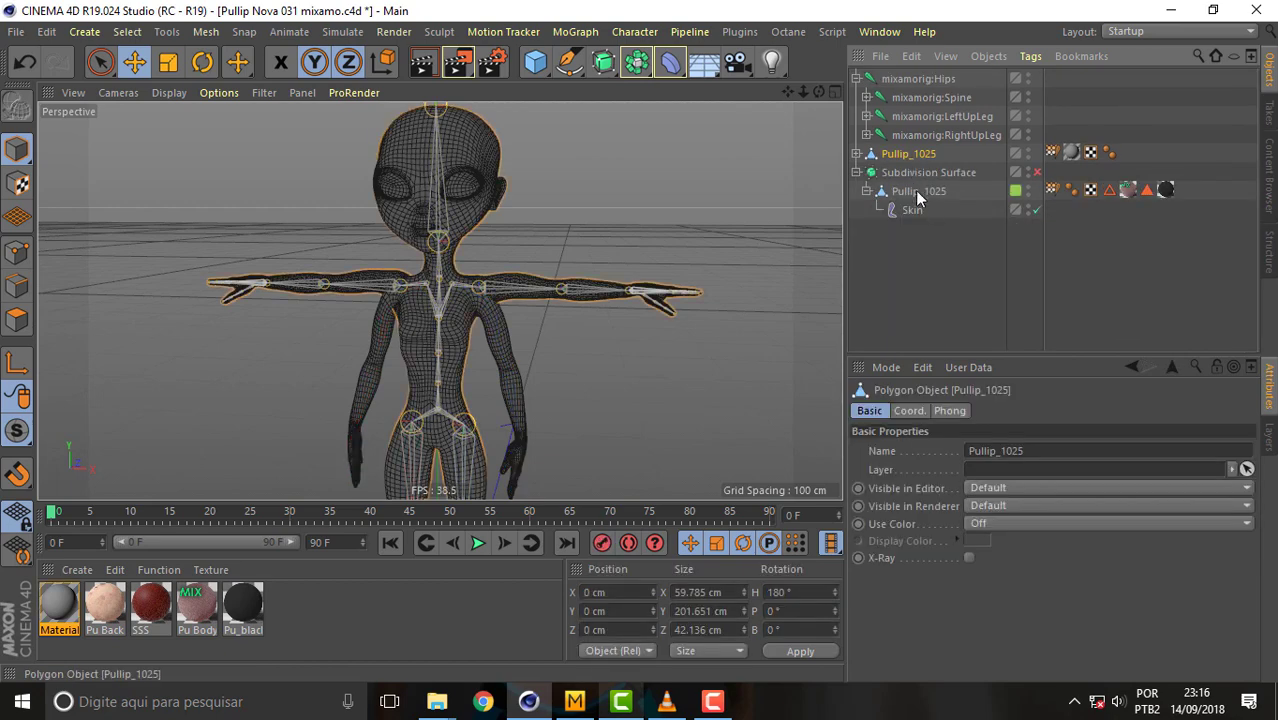
left_click(914, 174)
key("Delete")
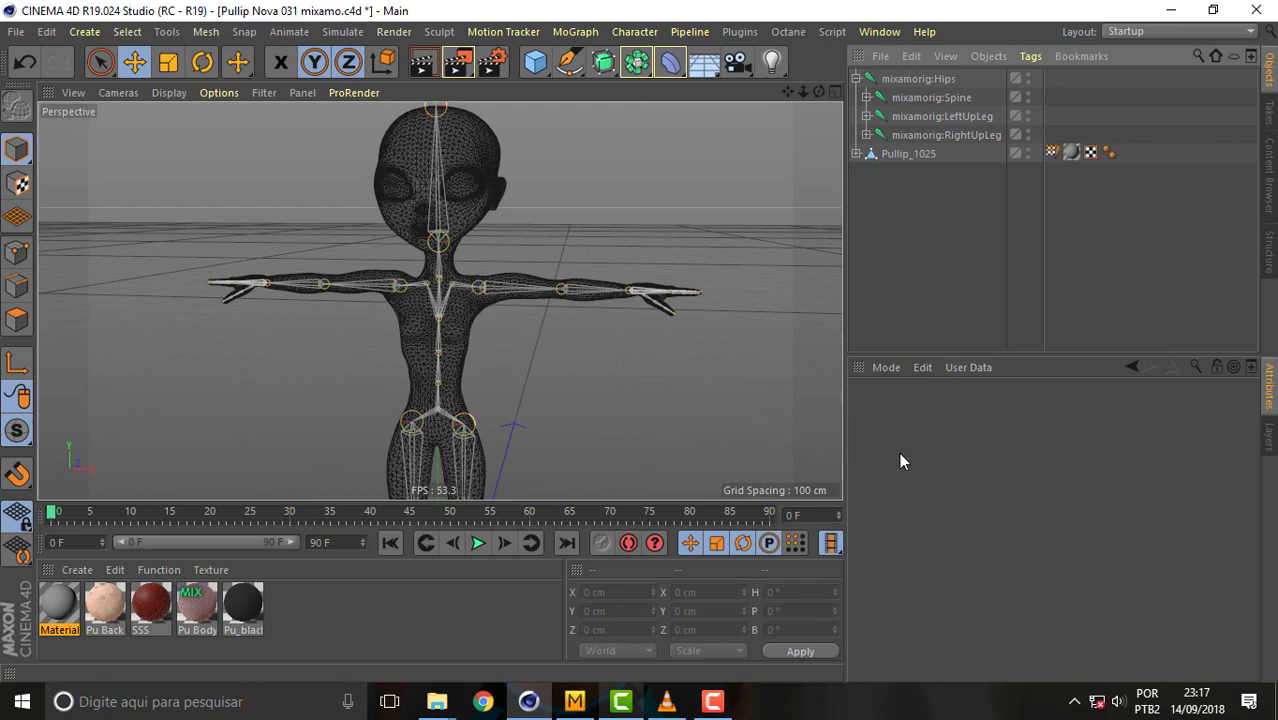
left_click(856, 154)
left_click(918, 78)
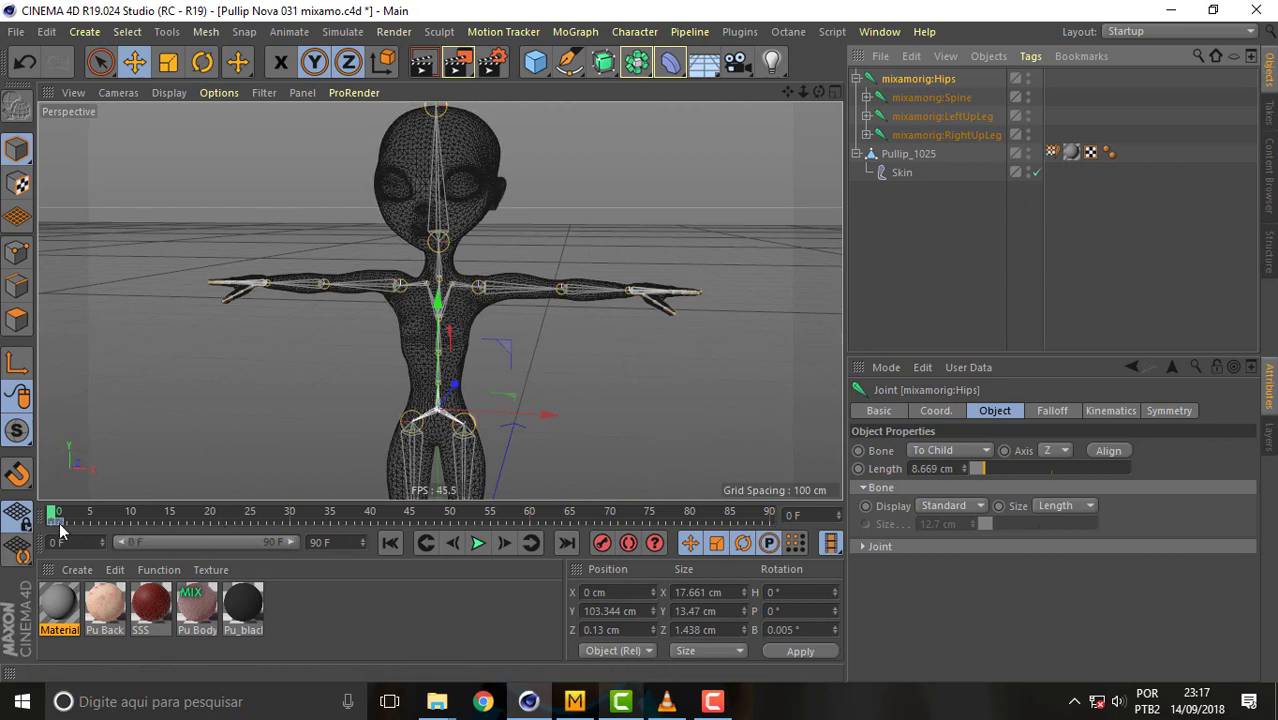
- Add Spine, LeftUpLeg and RightUpLeg to the Hips joint selection
left_click(946, 101, "ctrl")
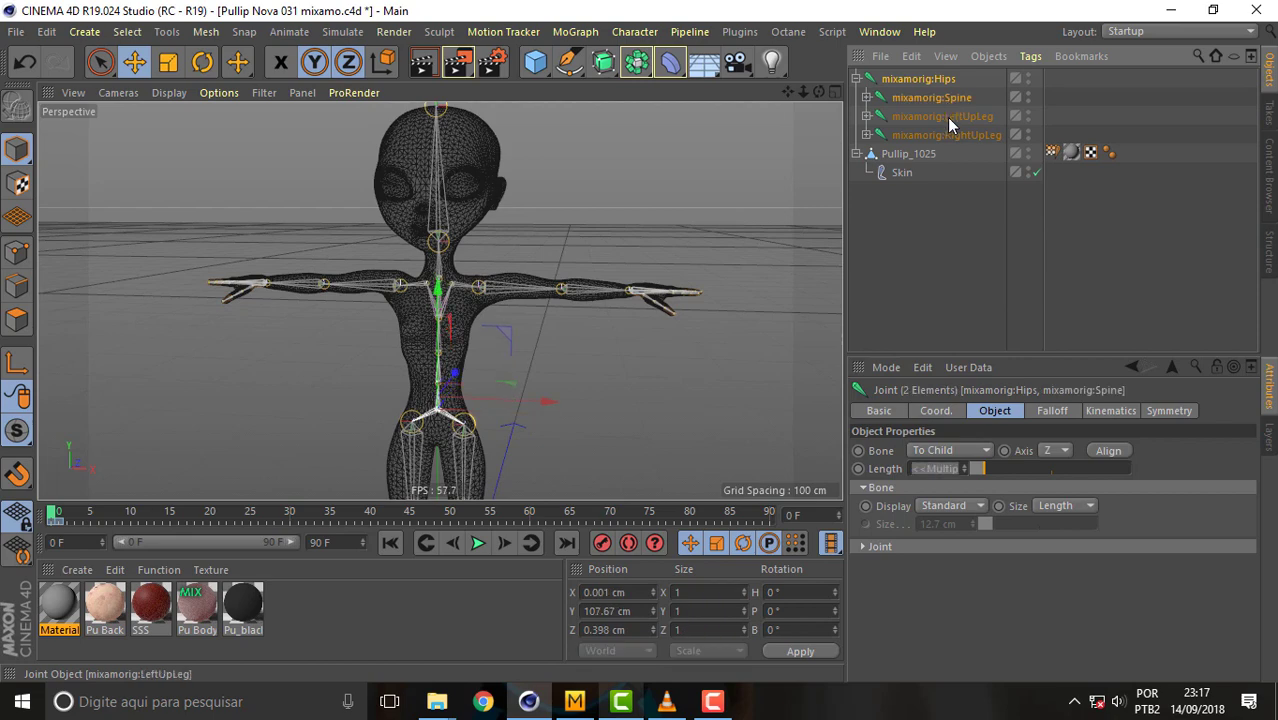
left_click(947, 117, "ctrl")
left_click(947, 135, "ctrl")
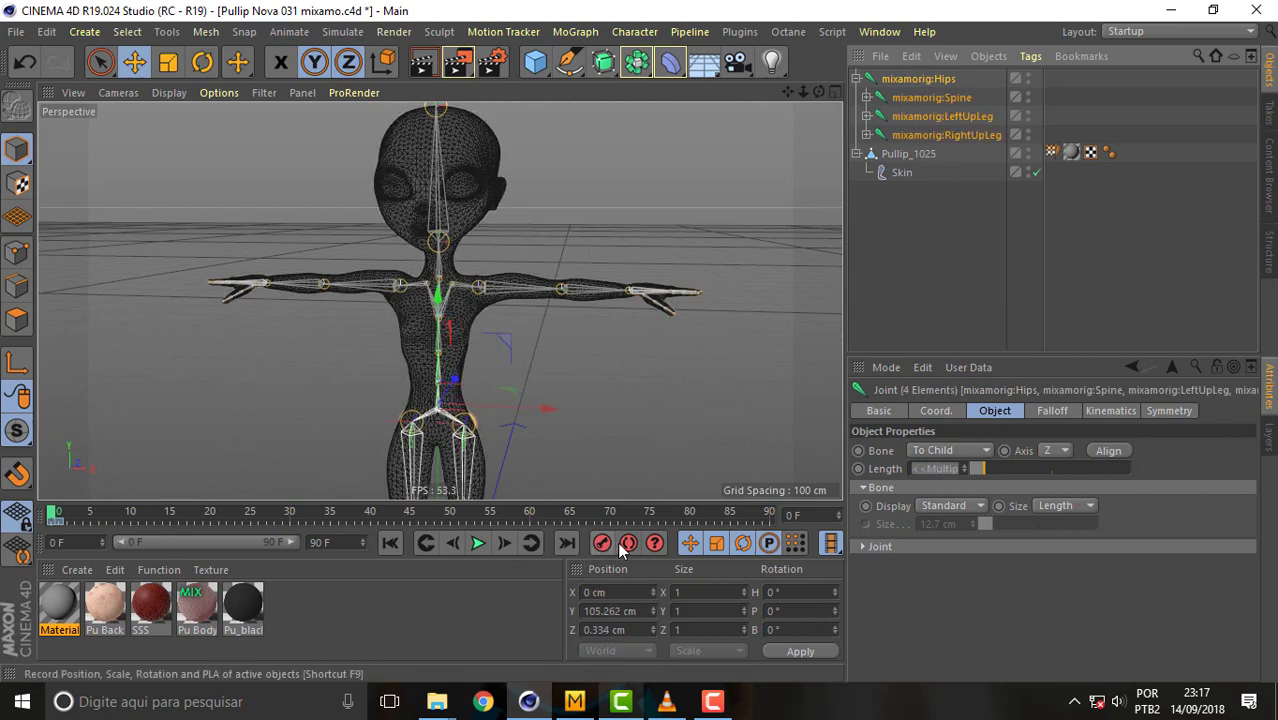
- Move the T-pose key from frame 1 to frame 20 and scrub to check the pose
left_click(58, 516)
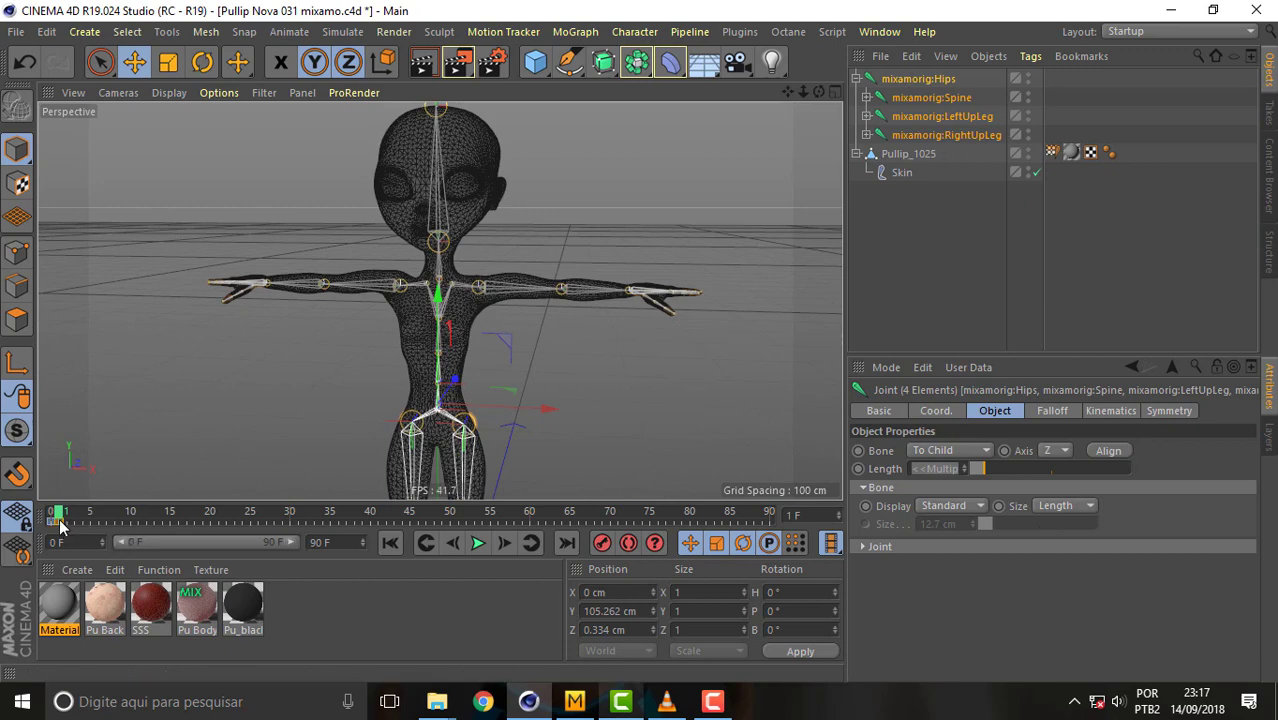
left_click_drag(60, 522, 209, 522)
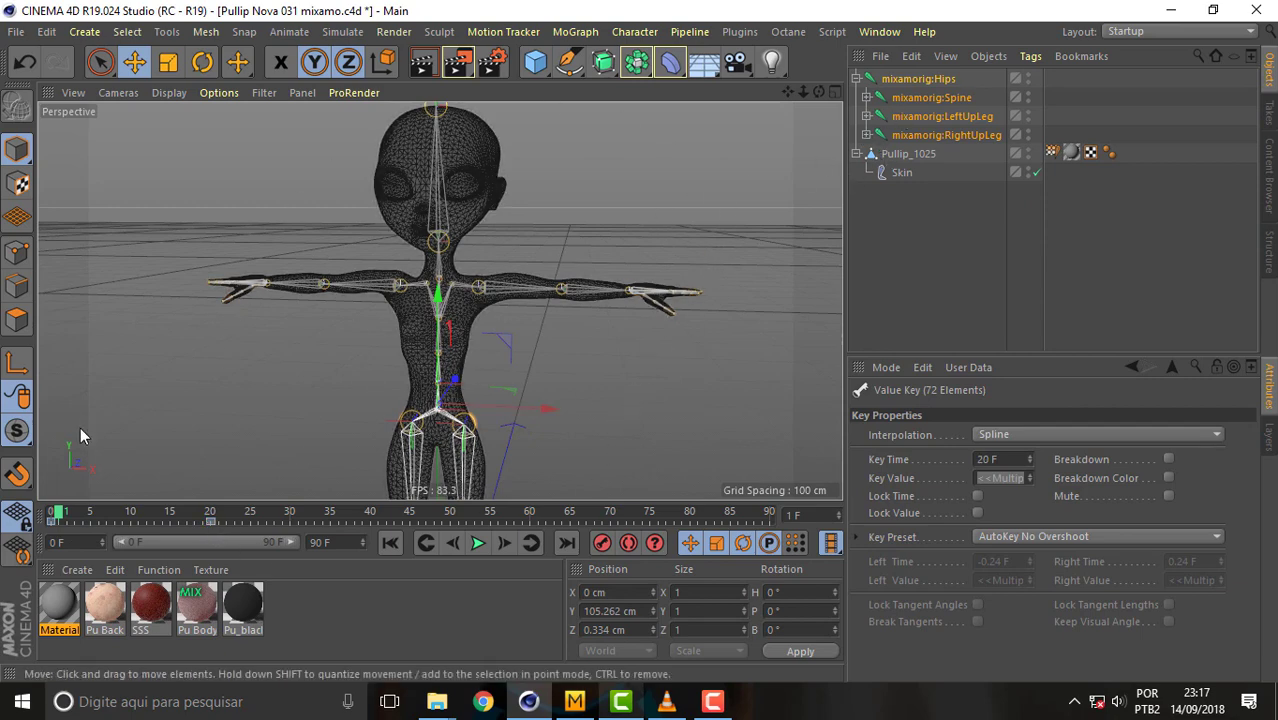
left_click(75, 520)
left_click_drag(103, 522, 1, 548)
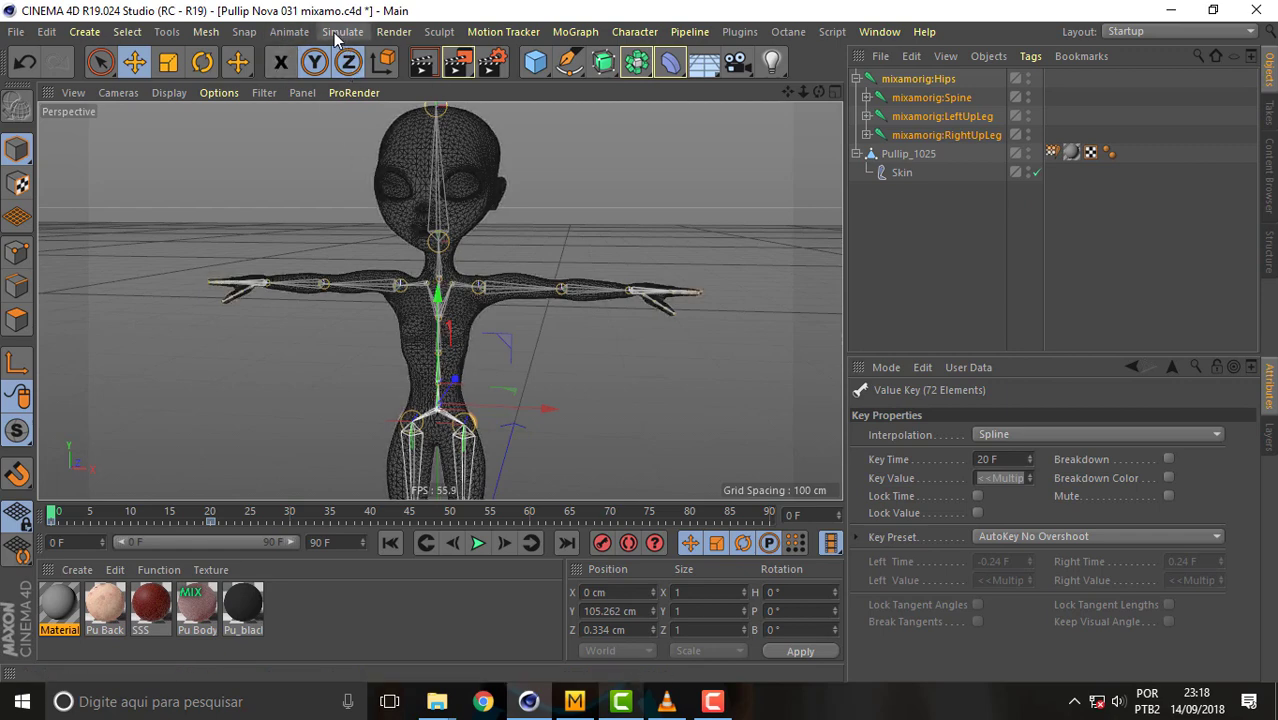
- Clear the selection so only the mixamorig:Hips joint is selected
left_click(283, 32)
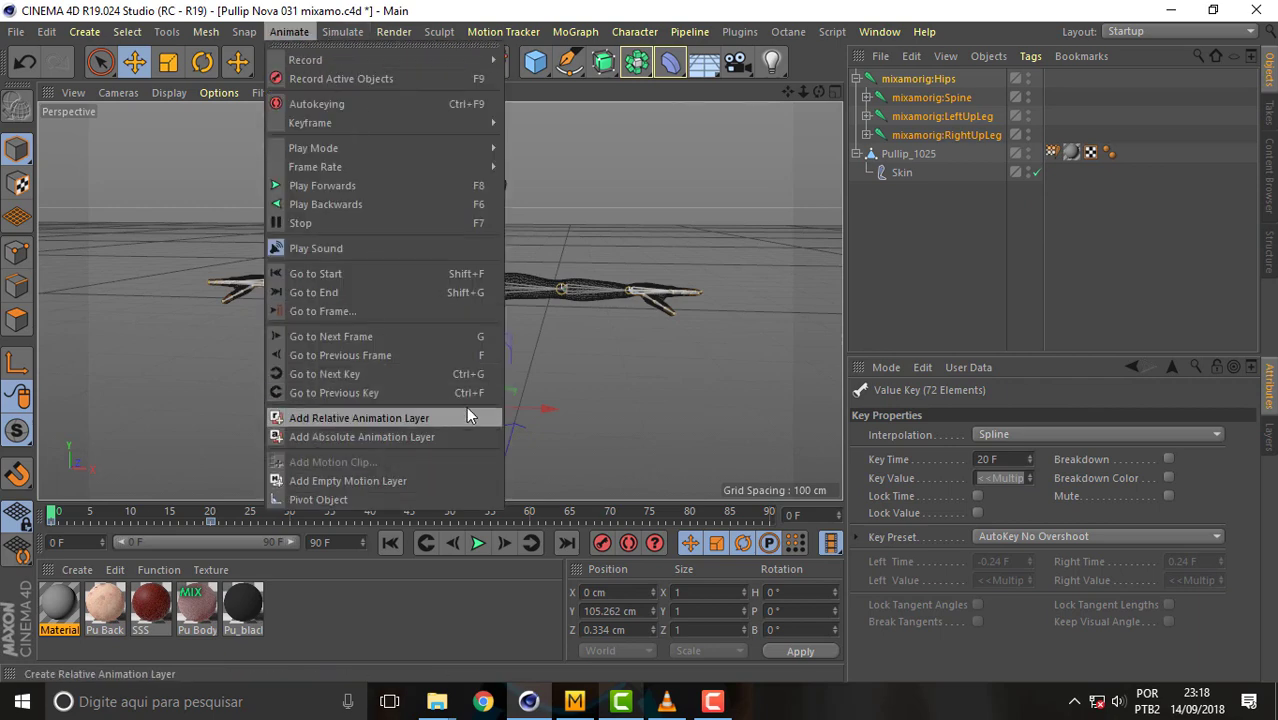
left_click(921, 76)
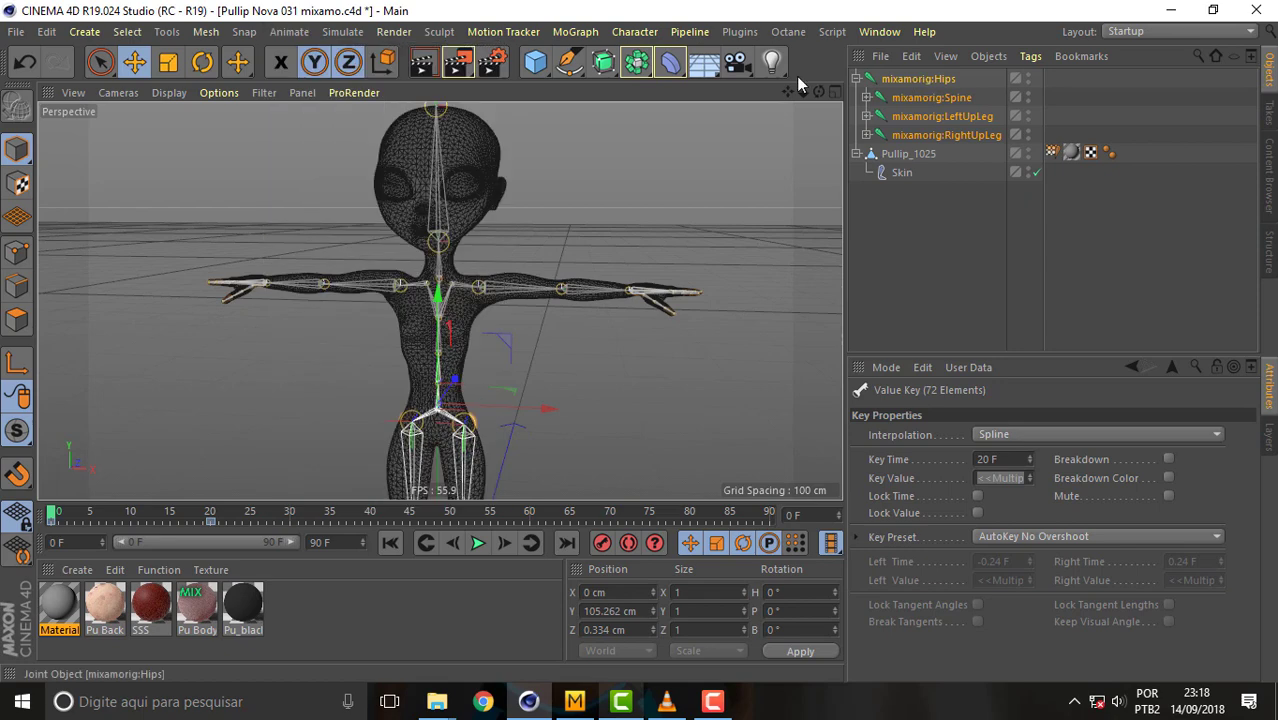
left_click(341, 33)
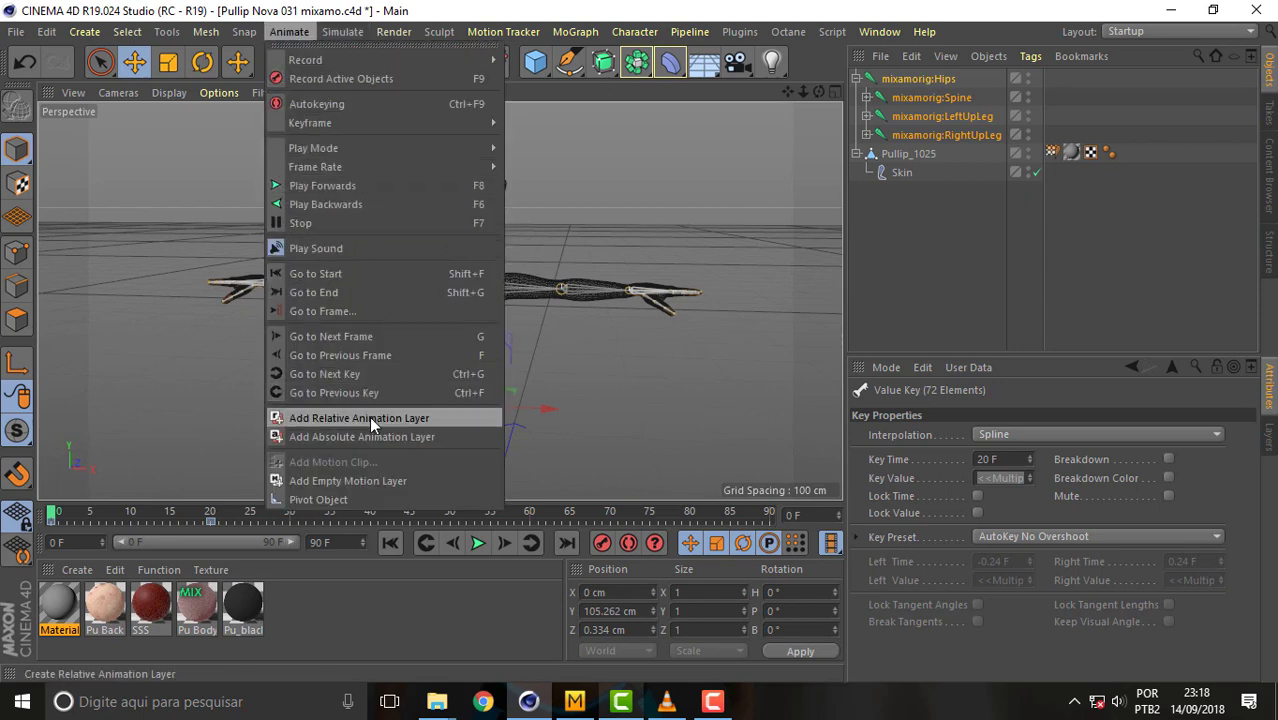
left_click(708, 234)
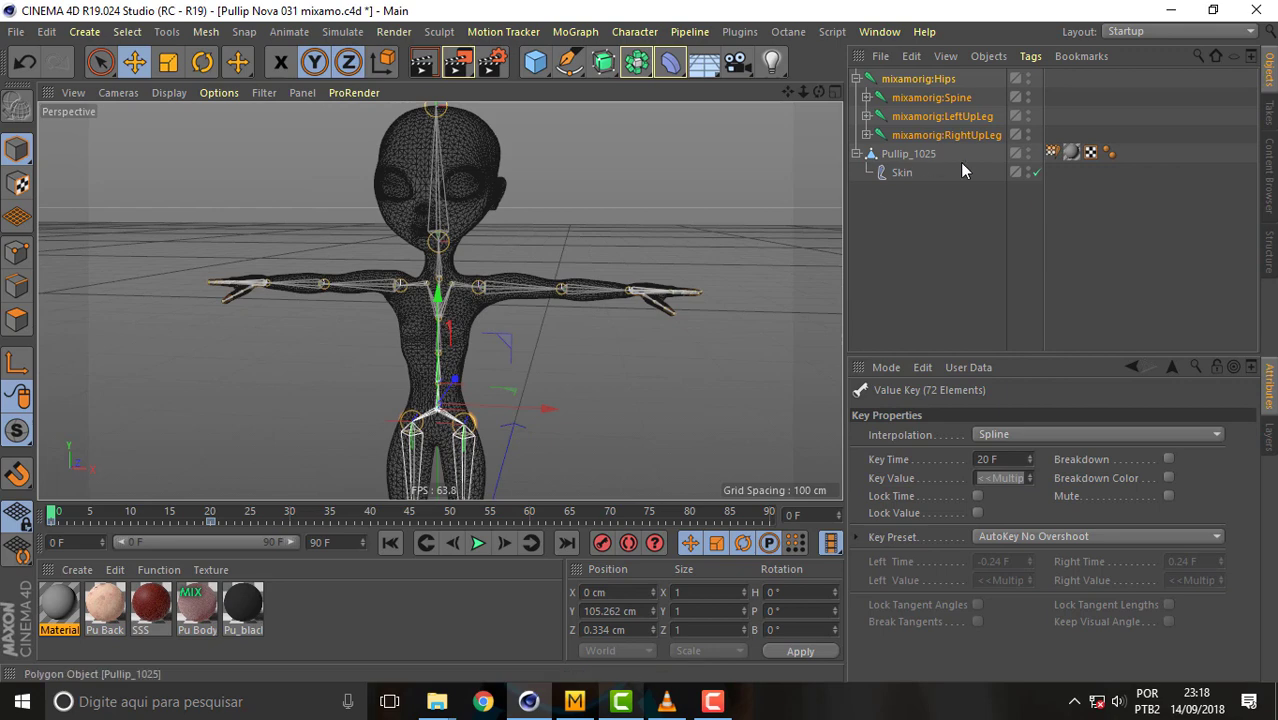
left_click(928, 78)
- Create a TPose motion clip from the Hips animation and inspect its new Motion System tag
left_click(286, 34)
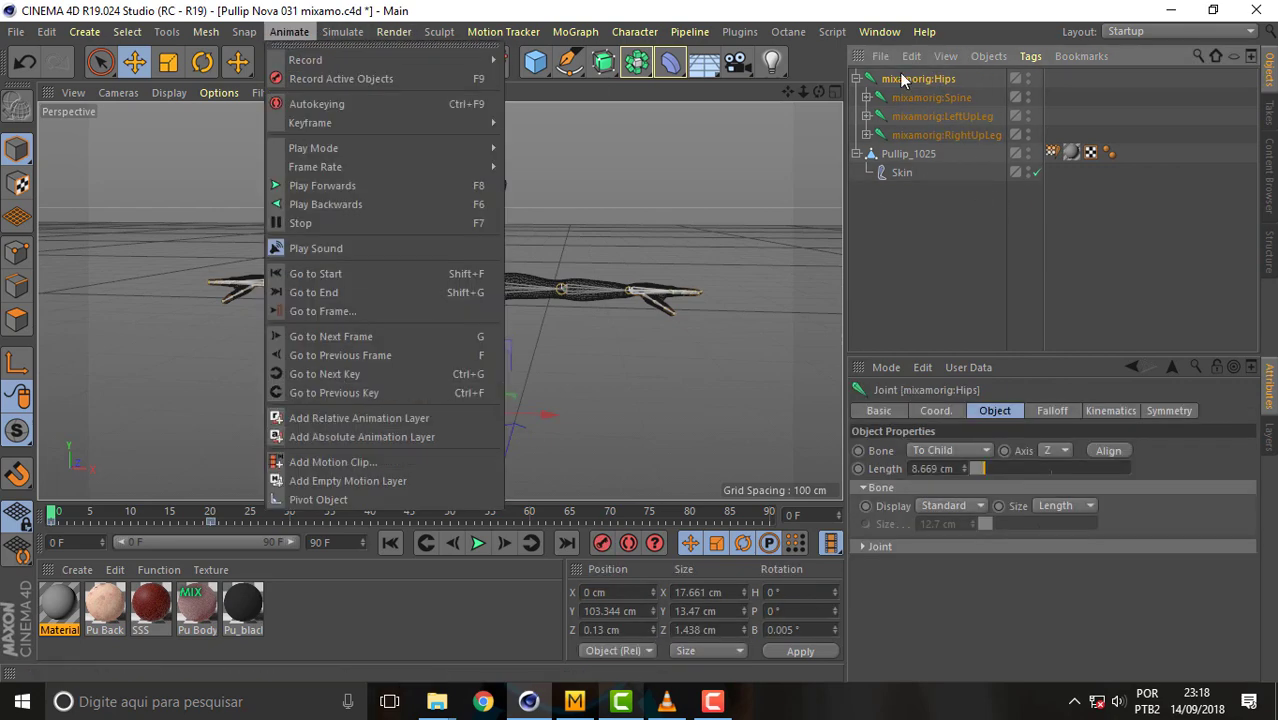
left_click(396, 460)
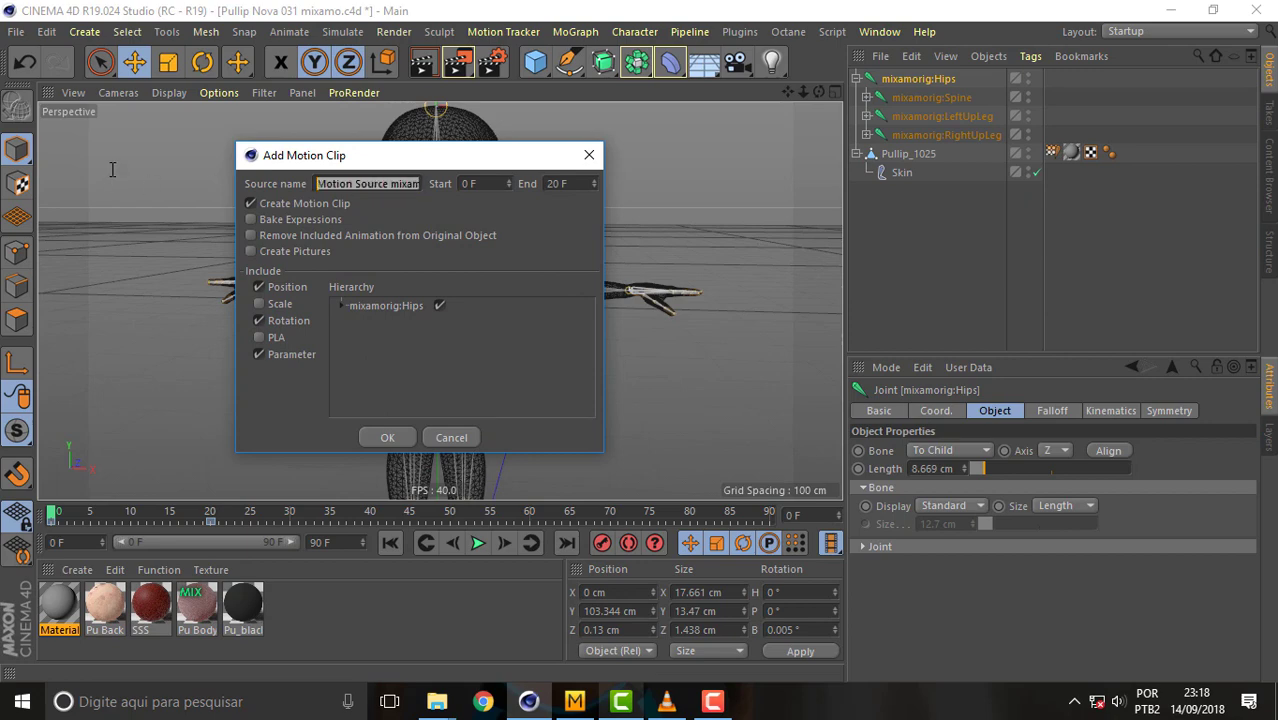
type("1")
type("TPose")
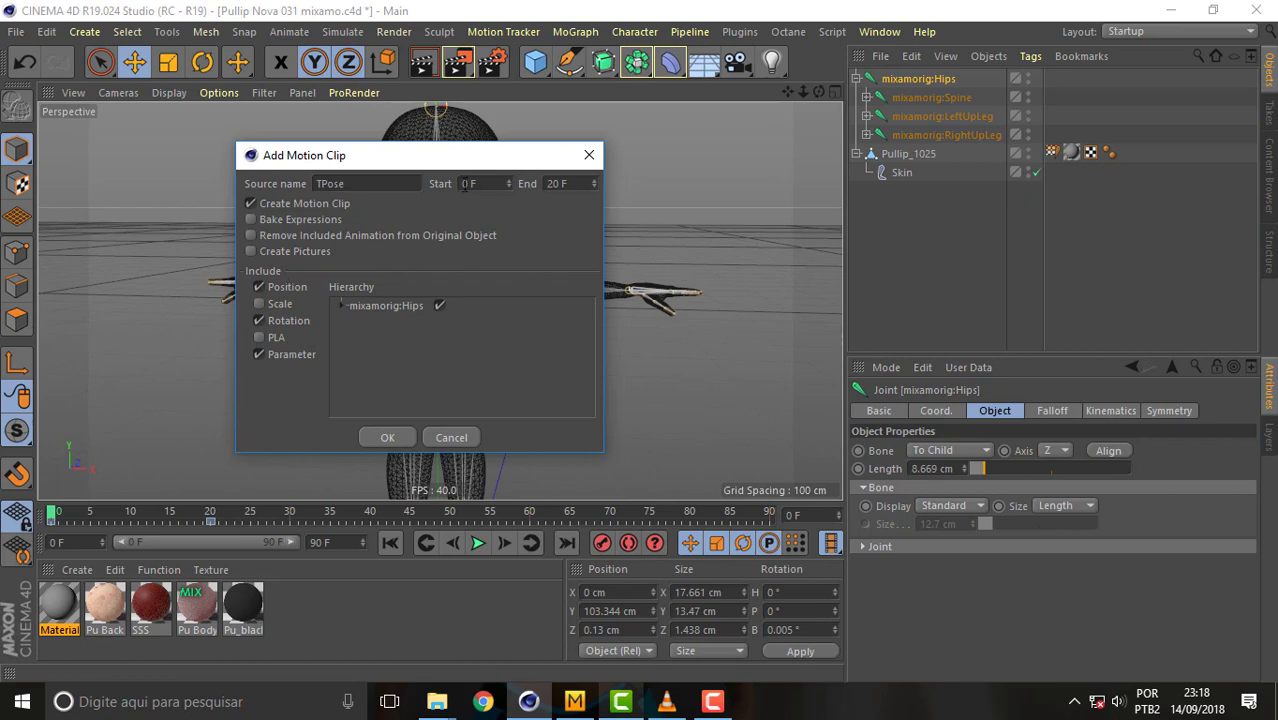
left_click(392, 437)
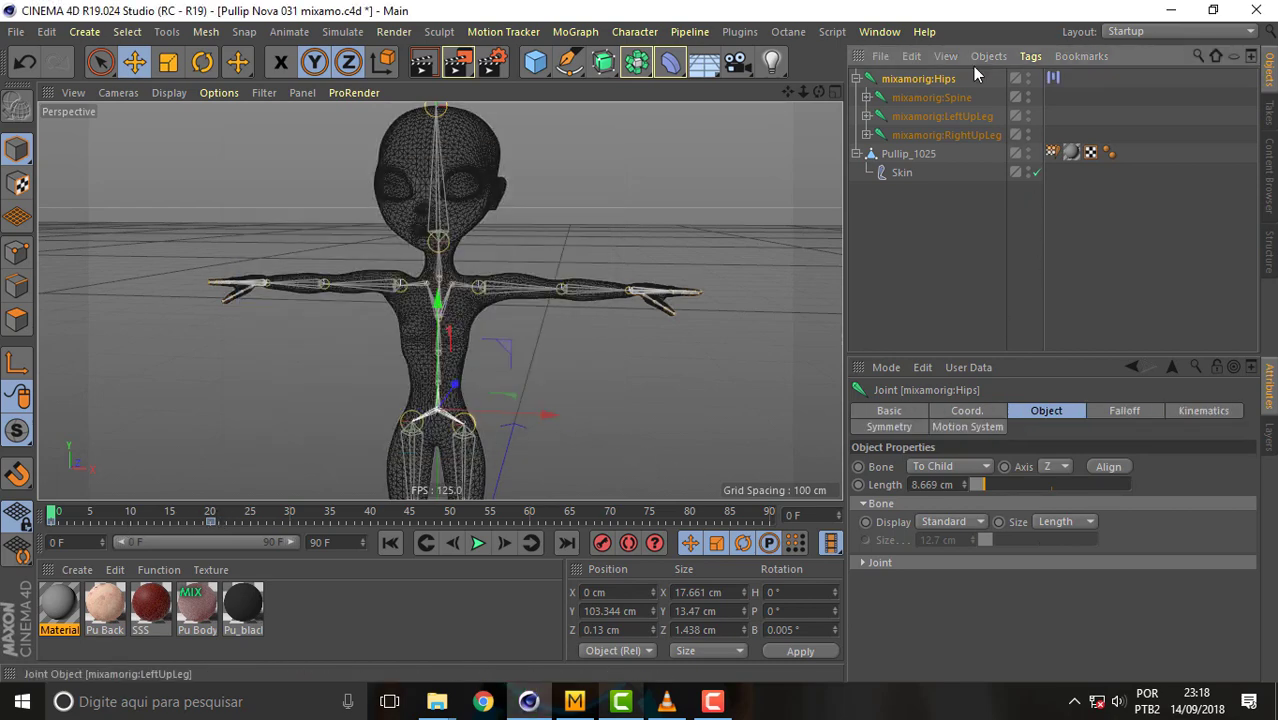
left_click(1052, 79)
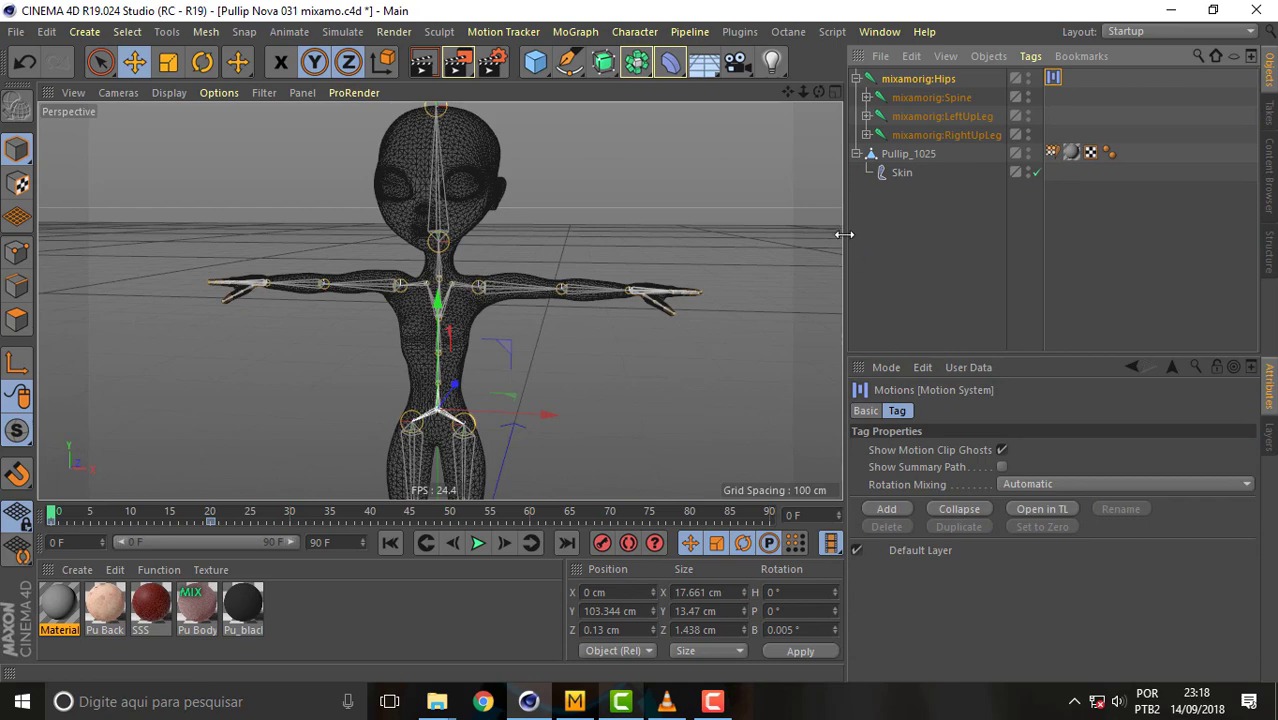
- Start File > Merge to browse for a Mixamo FBX, then switch to the VLC tutorial
left_click(18, 37)
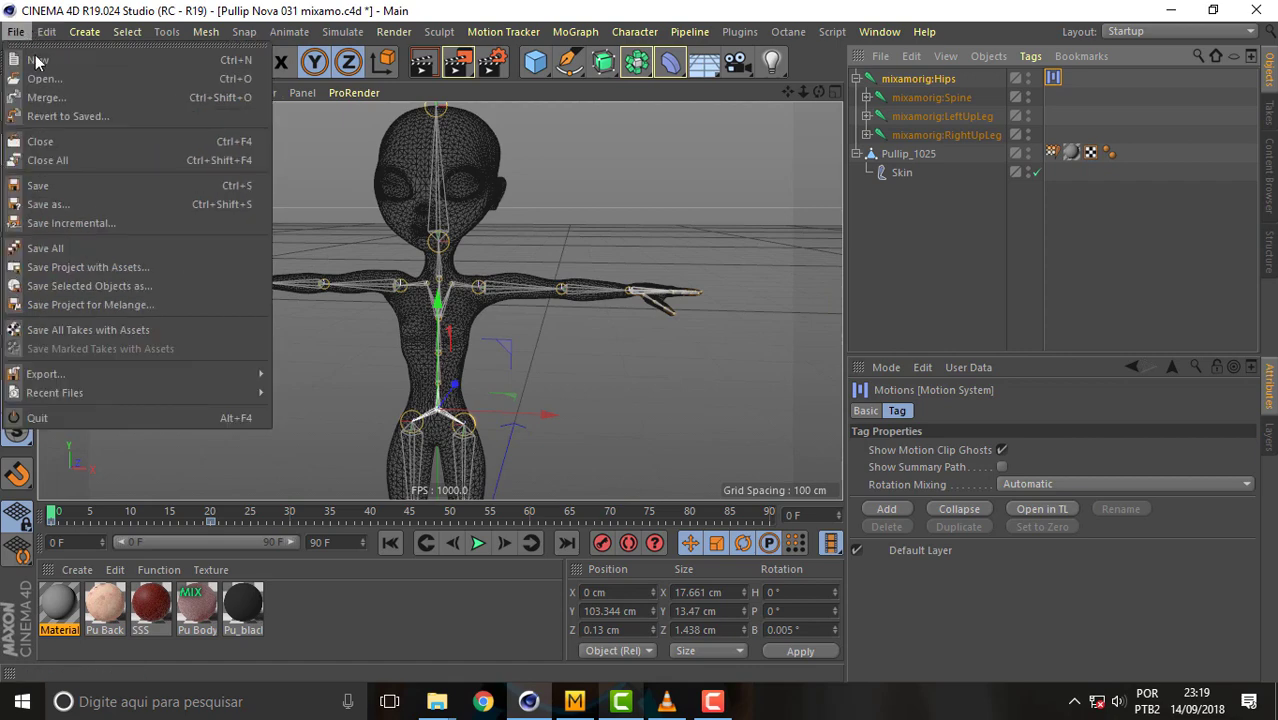
left_click(67, 98)
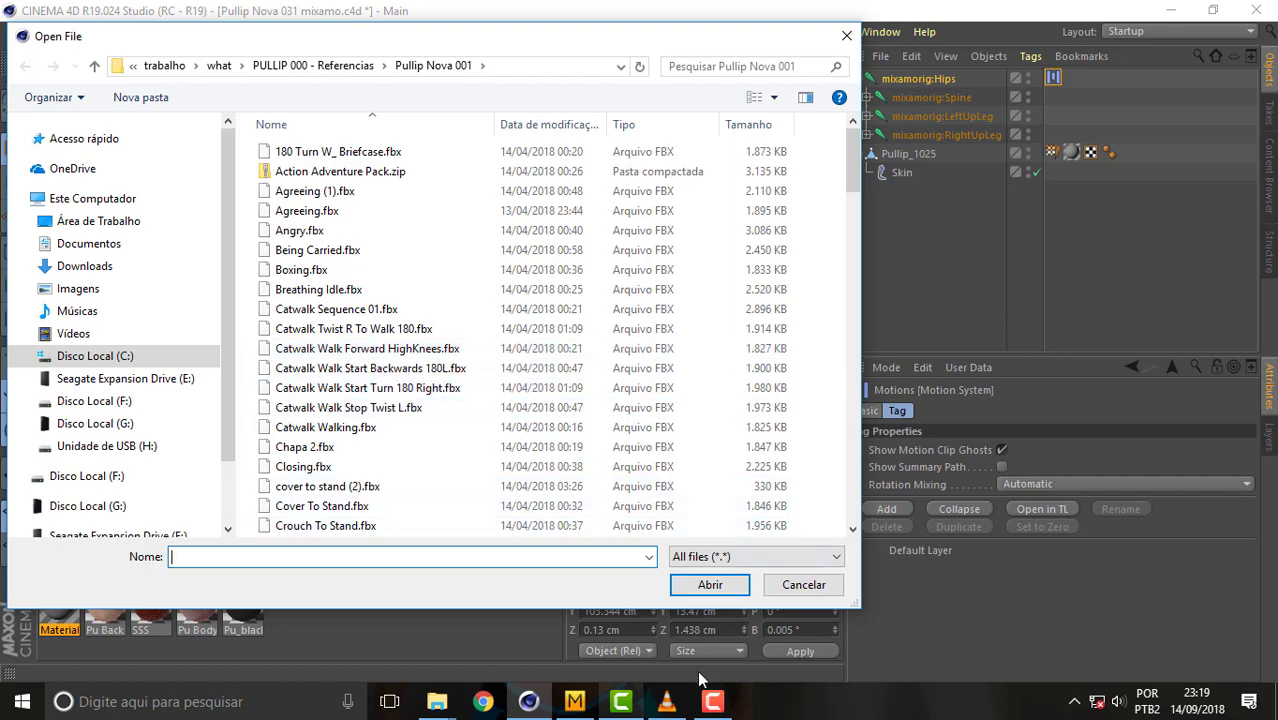
left_click(666, 701)
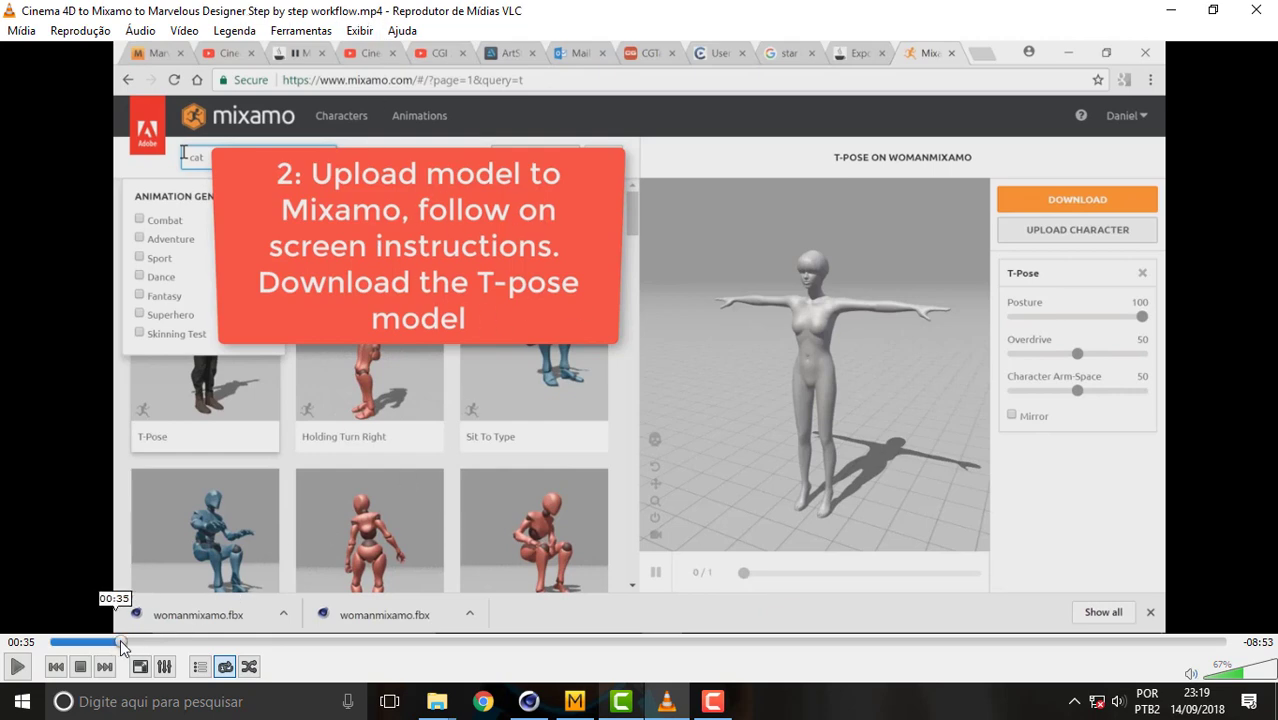
- Seek the tutorial to the Mixamo catwalk section and return to Cinema 4D's Open File dialog
mouse_move(122, 644)
left_mouse_down()
mouse_move(98, 645)
mouse_move(149, 648)
left_mouse_up()
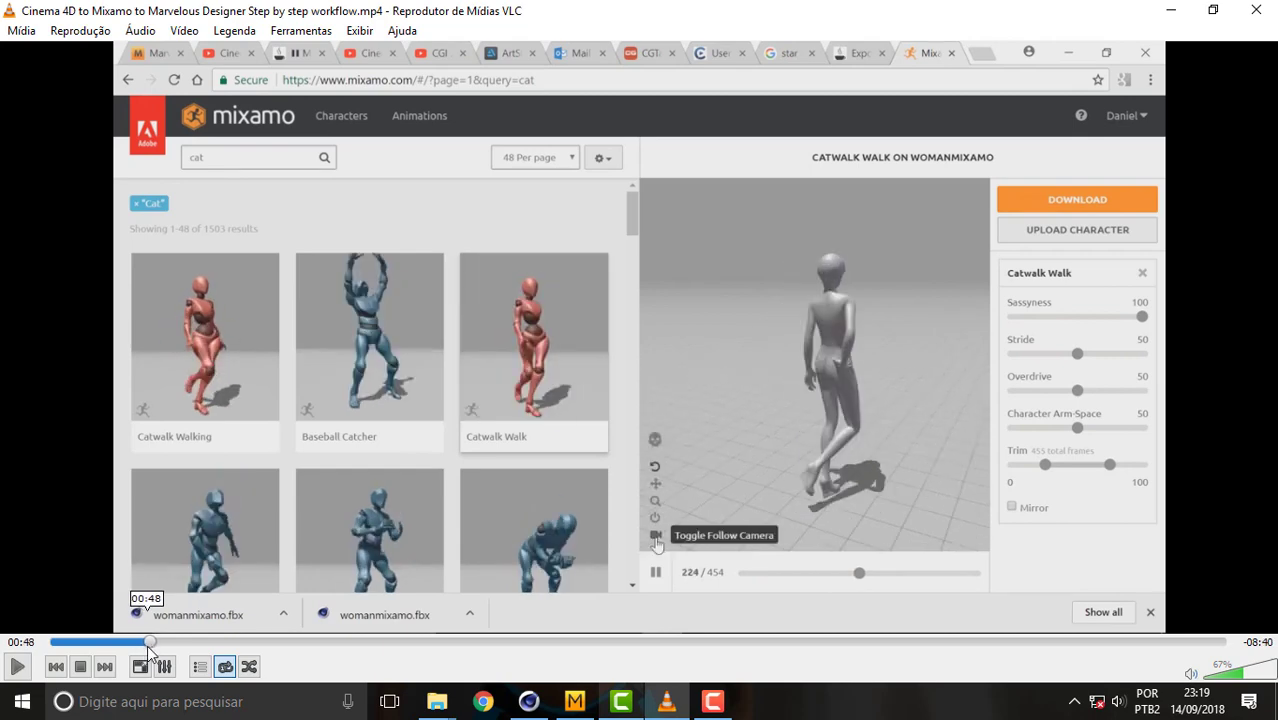
left_click(529, 701)
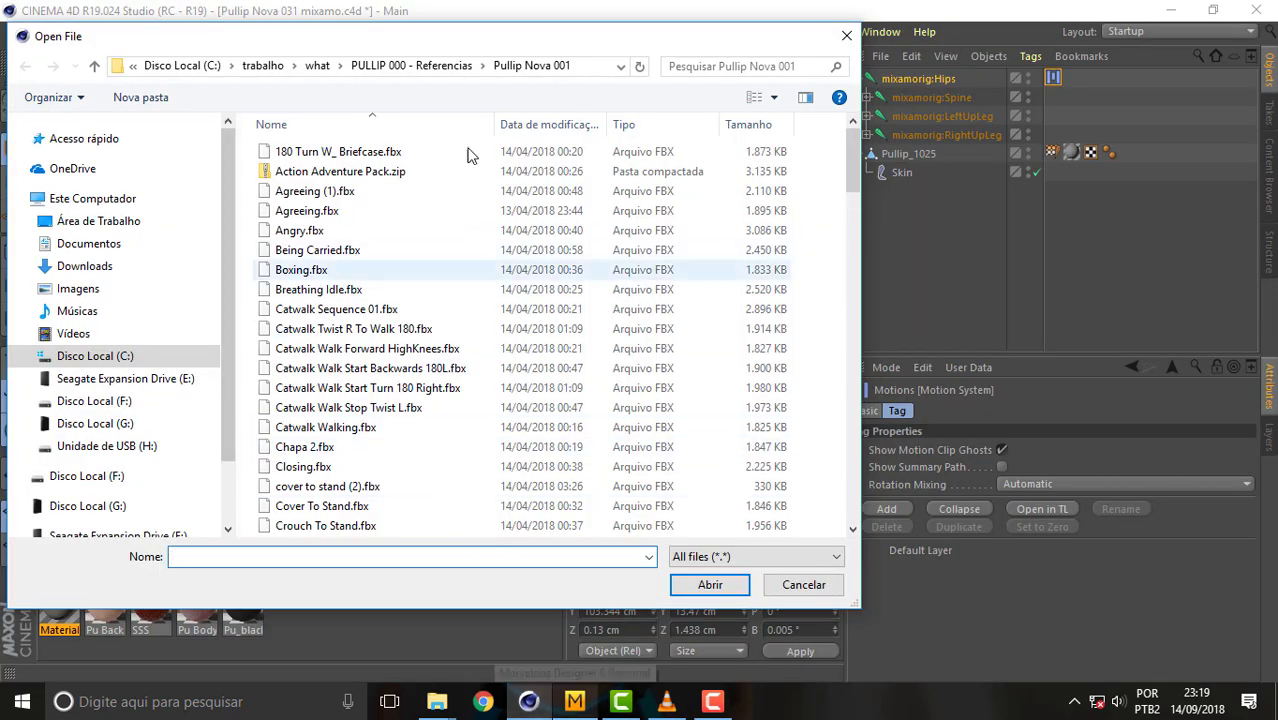
- Merge Catwalk Sequence 01.fbx with Geometry import unchecked so only the animation comes in
left_click(330, 310)
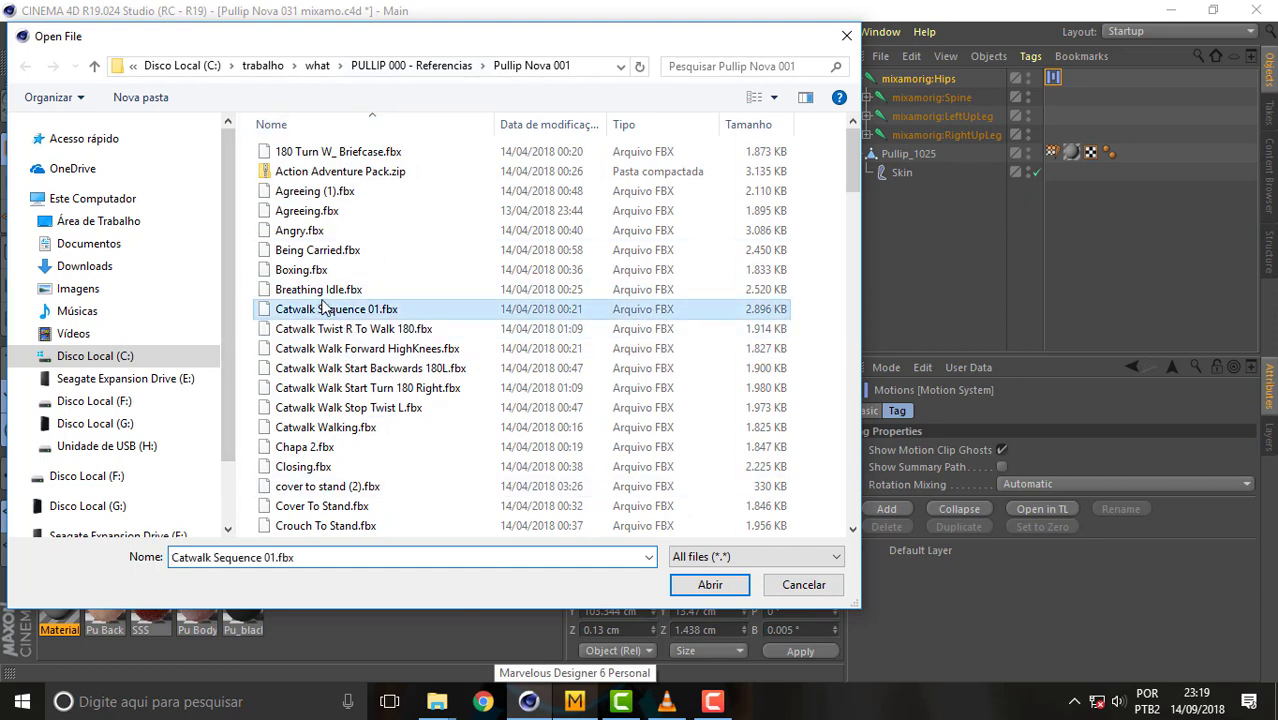
left_click(710, 586)
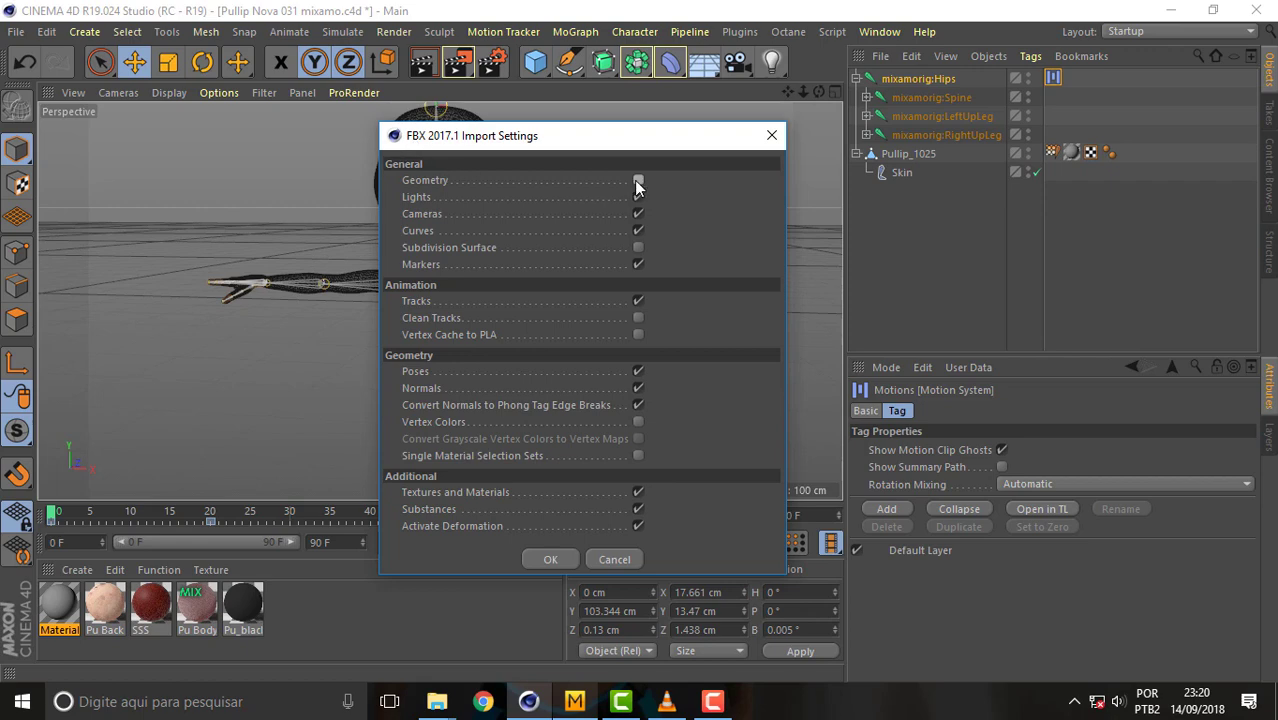
left_click(550, 560)
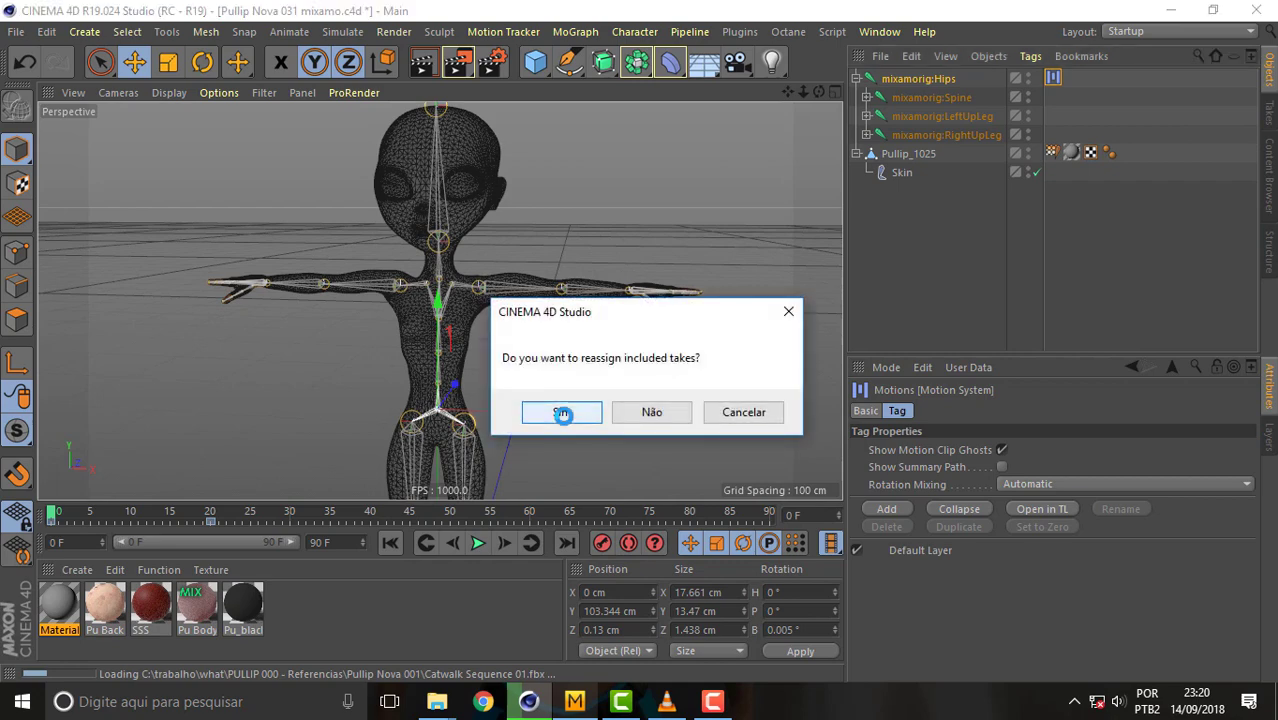
- Accept reassigning takes, extend the preview range to 438 frames, and scrub the catwalk motion
left_click(652, 411)
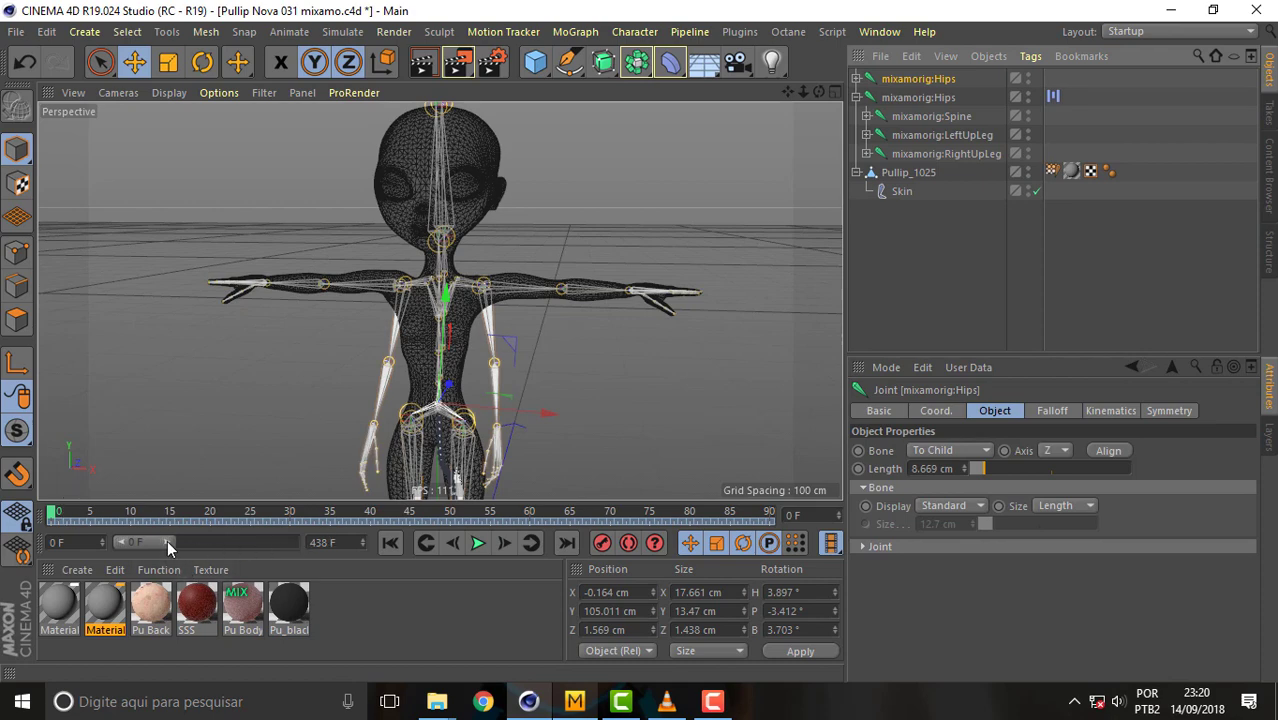
left_click_drag(167, 541, 333, 544)
mouse_move(55, 515)
left_mouse_down()
mouse_move(151, 518)
mouse_move(3, 508)
mouse_move(177, 515)
mouse_move(3, 508)
left_mouse_up()
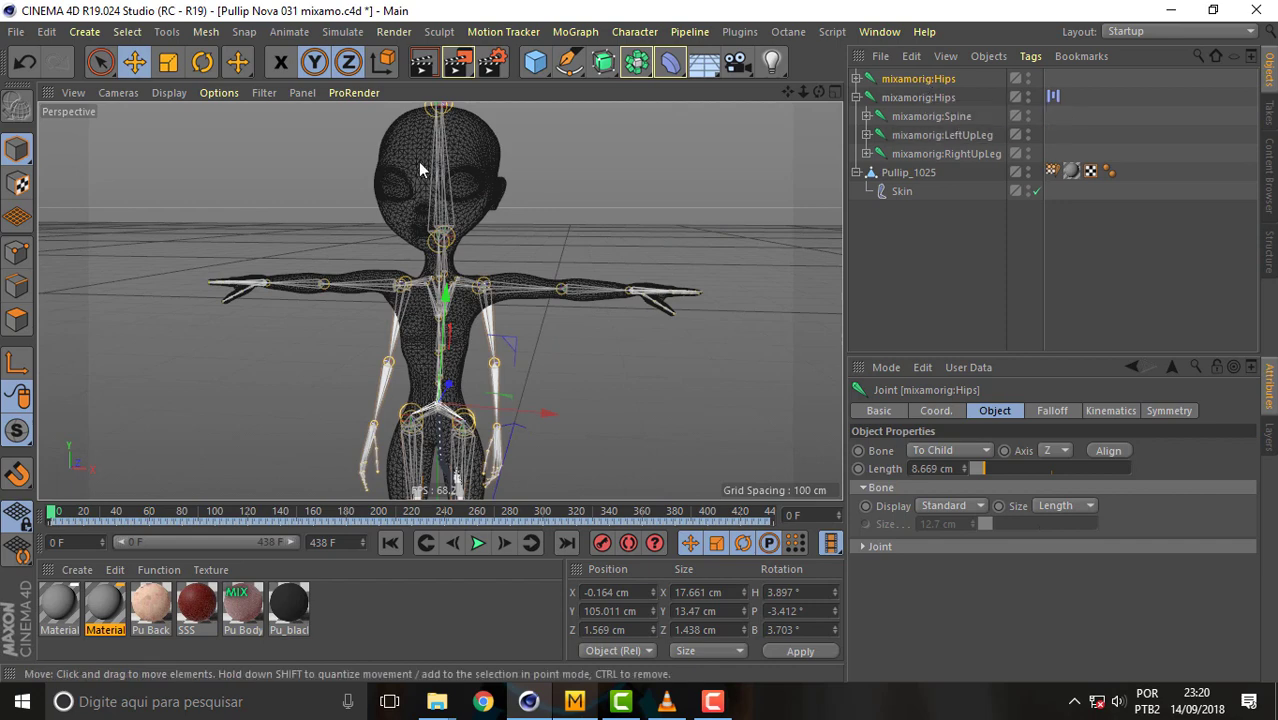
left_click(289, 32)
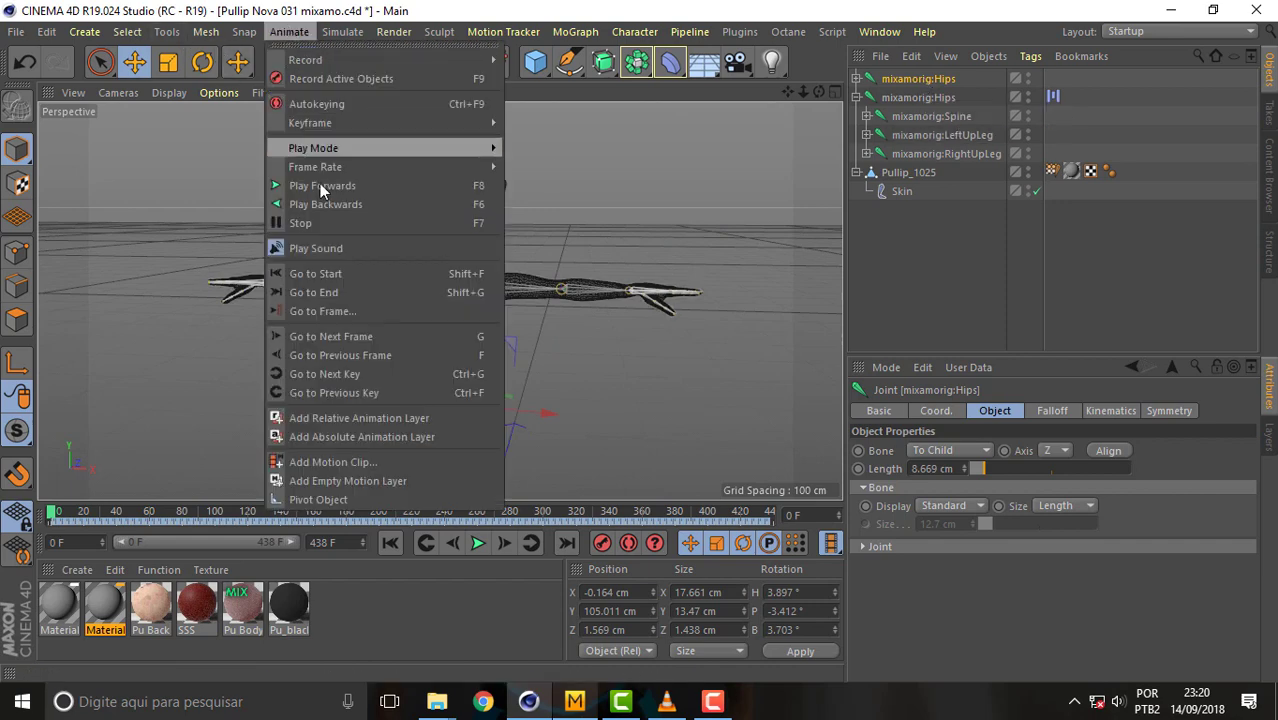
- Add a motion clip from the catwalk Hips animation with its source named Walk
left_click(364, 461)
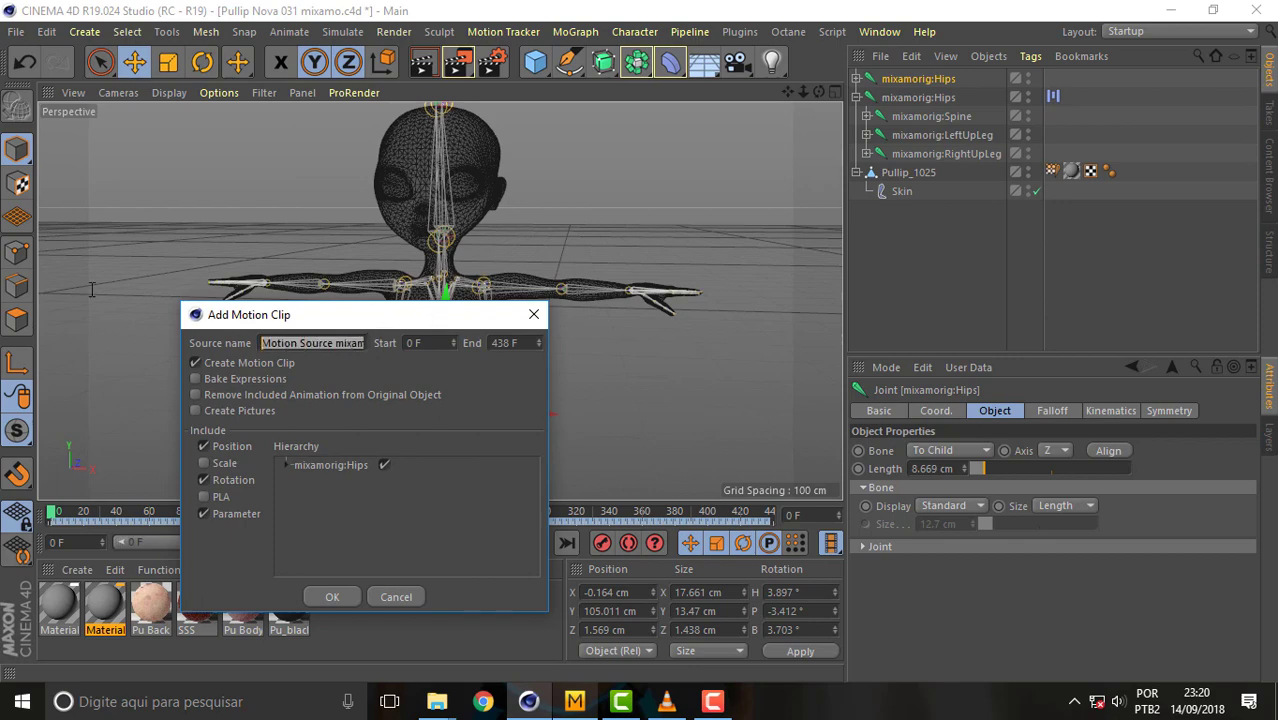
type("Walk")
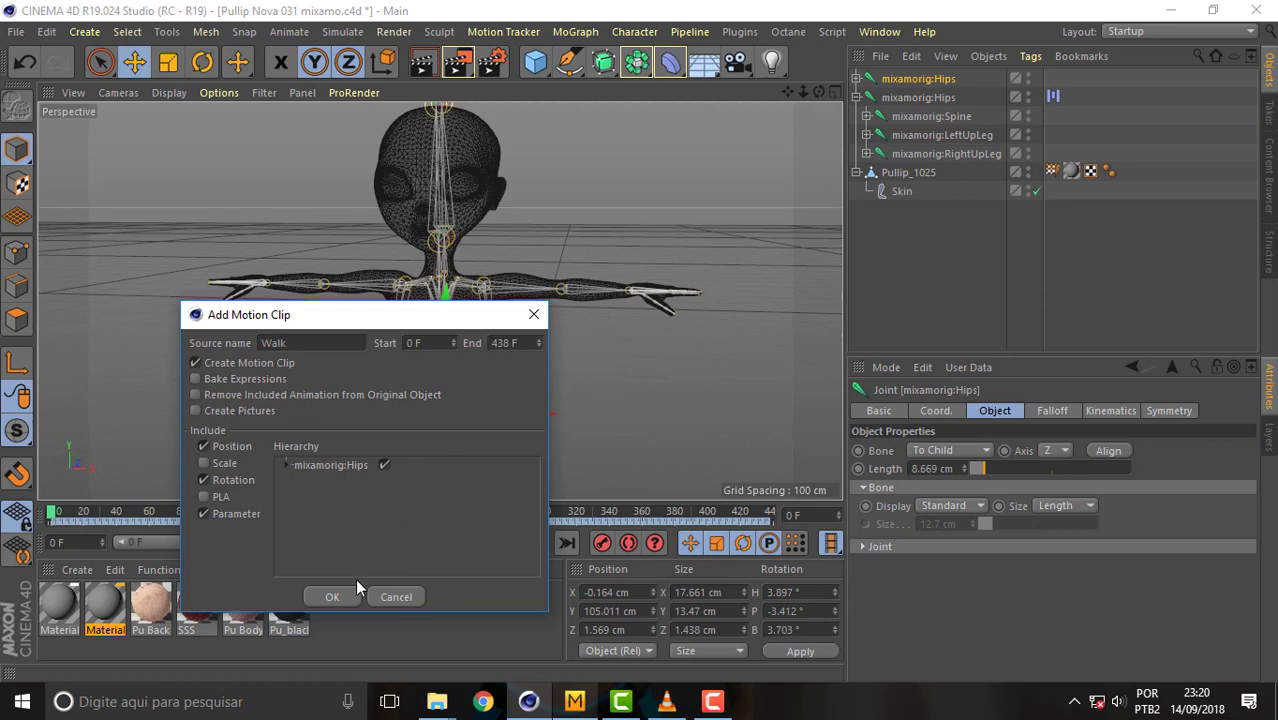
left_click(334, 597)
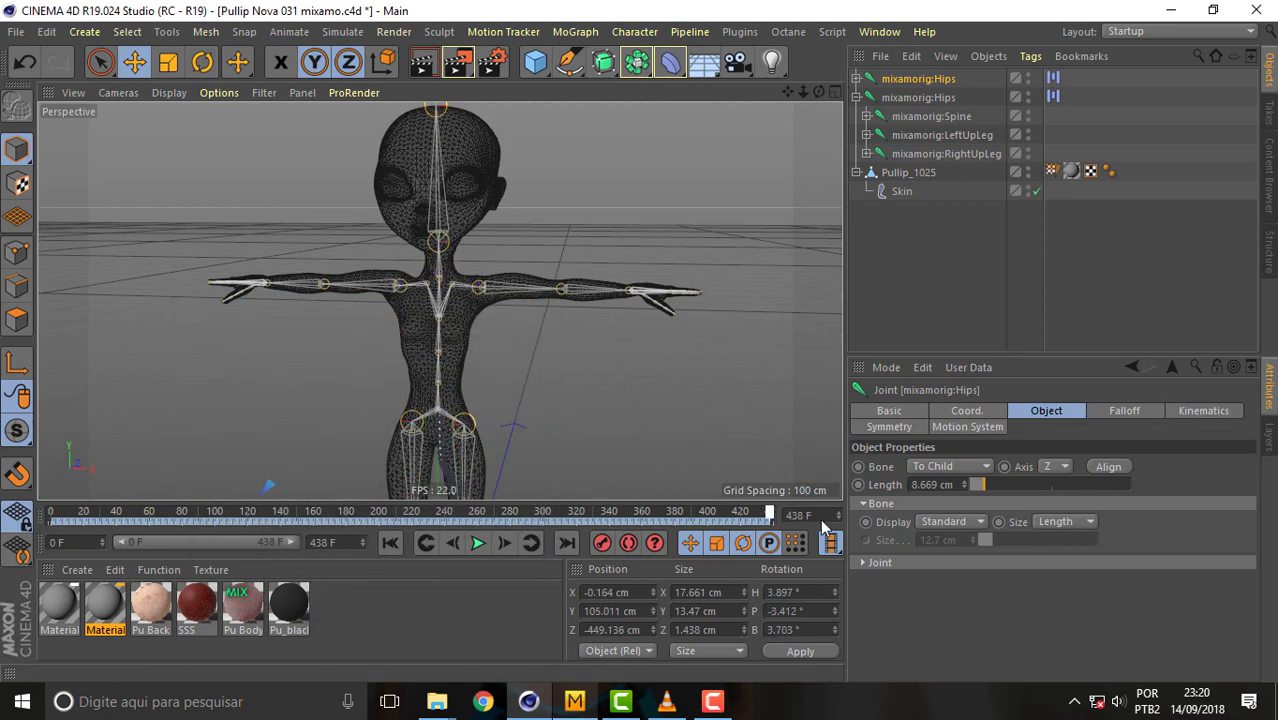
- Watch the skeleton walk forward from a wider view, then select the doll rig's own Hips joint
key("shift+f")
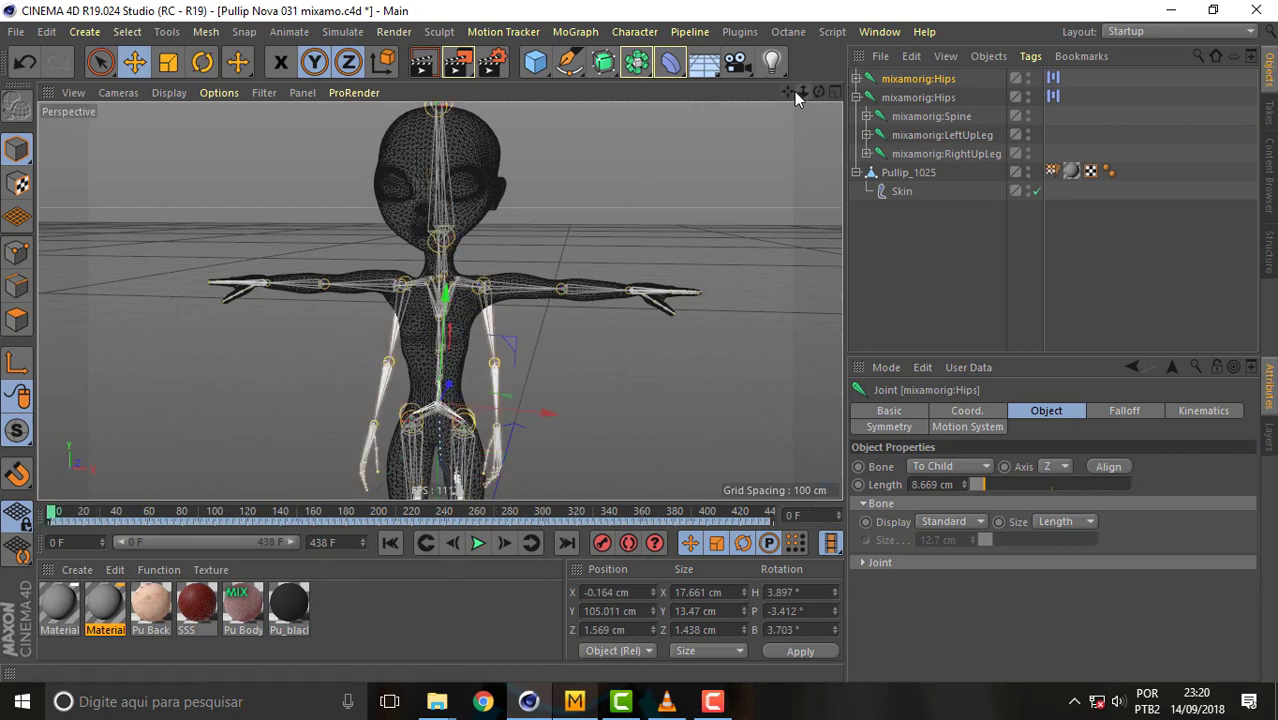
mouse_move(794, 91)
left_mouse_down()
mouse_move(760, 110)
mouse_move(807, 87)
mouse_move(283, 446)
left_mouse_up()
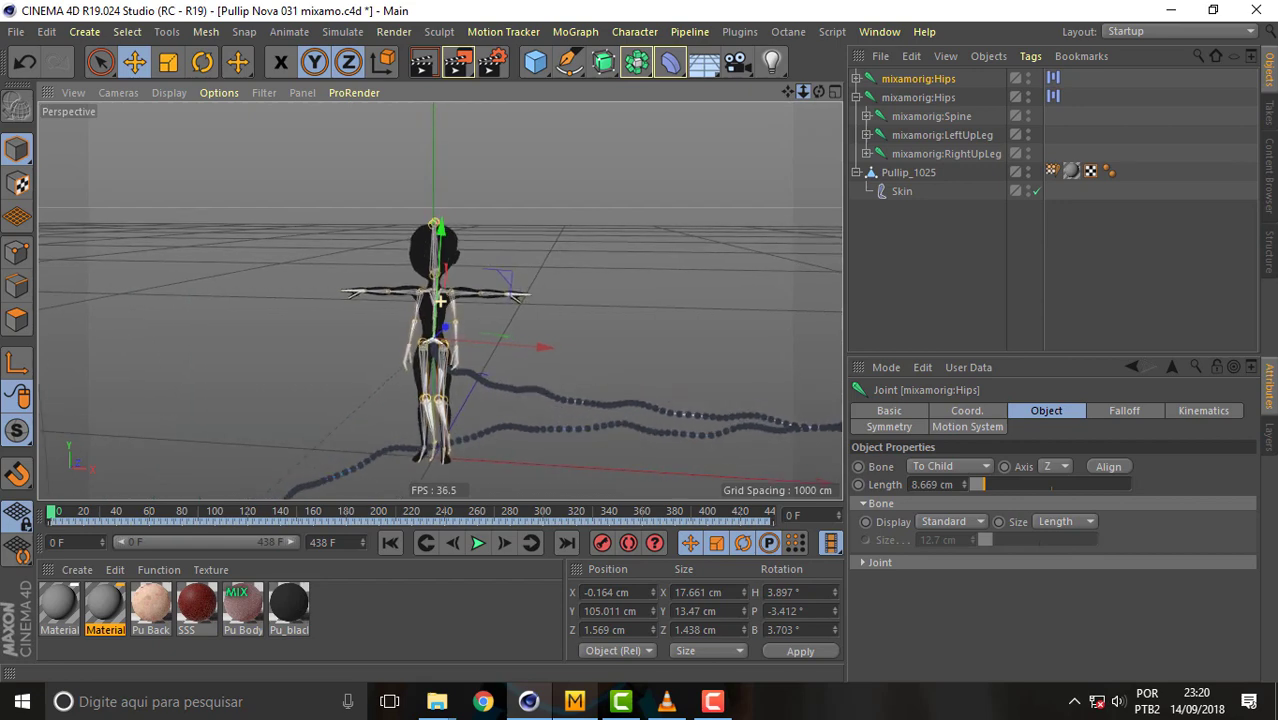
mouse_move(50, 514)
left_mouse_down()
mouse_move(184, 509)
mouse_move(52, 512)
left_mouse_up()
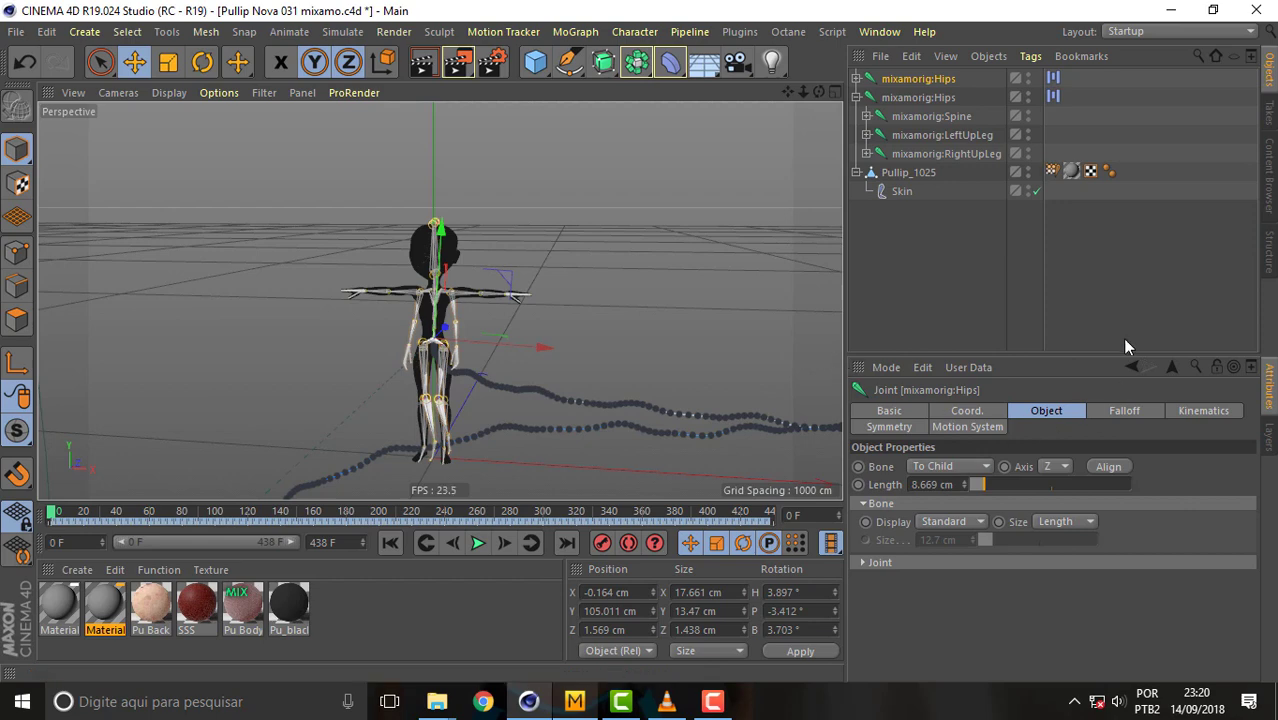
left_click(931, 98)
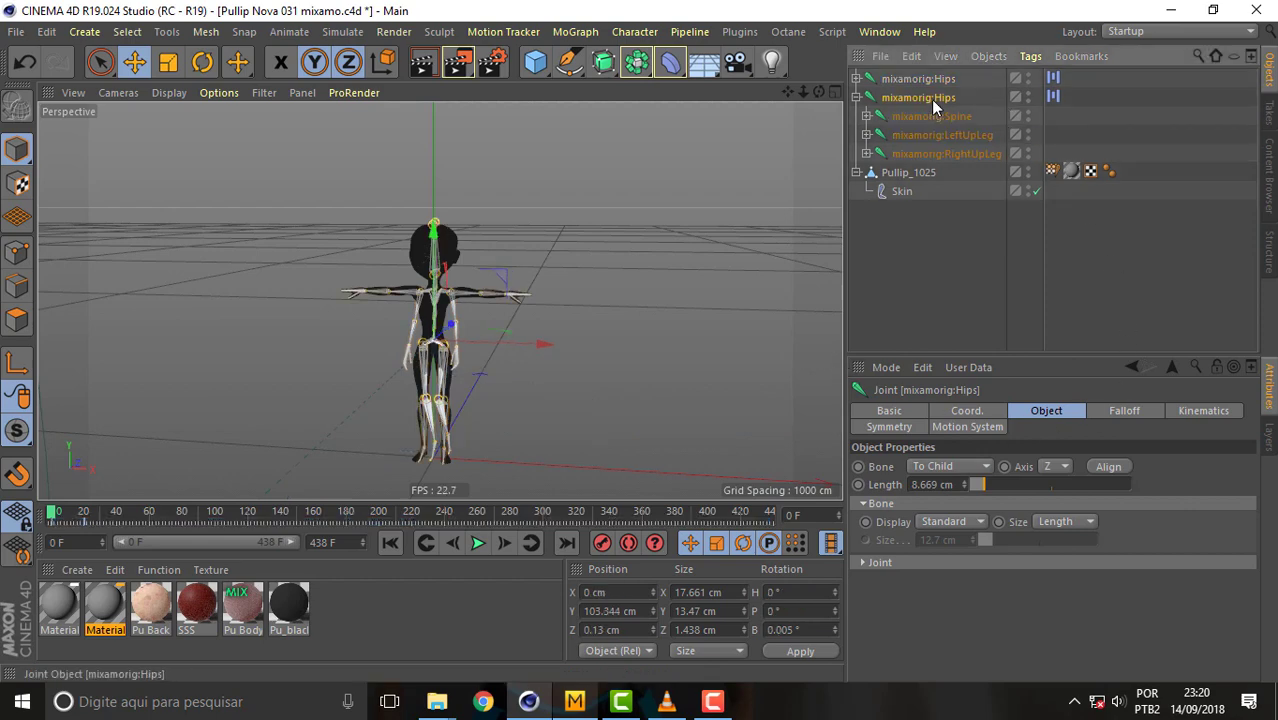
- Place the Walk clip on Layer 0 at frame 10, after lengthening the TPose clip by one frame
left_click(1053, 97)
left_click(1040, 510)
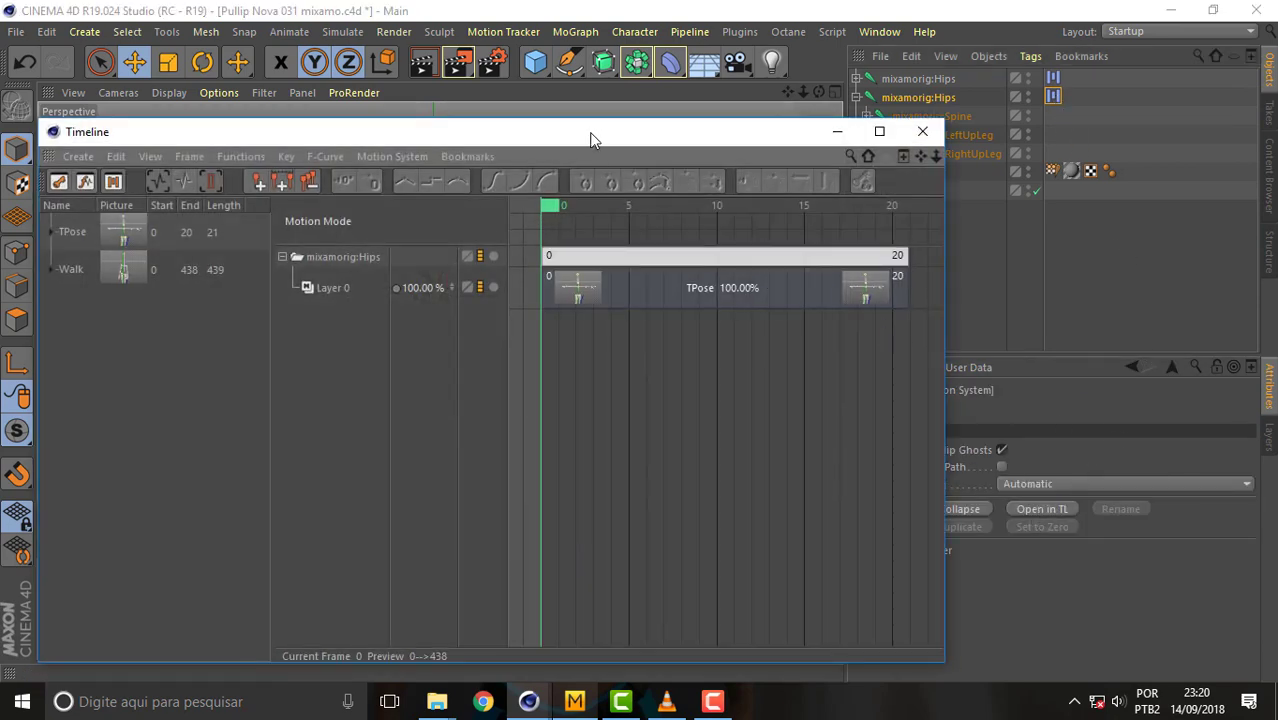
left_click_drag(590, 138, 592, 112)
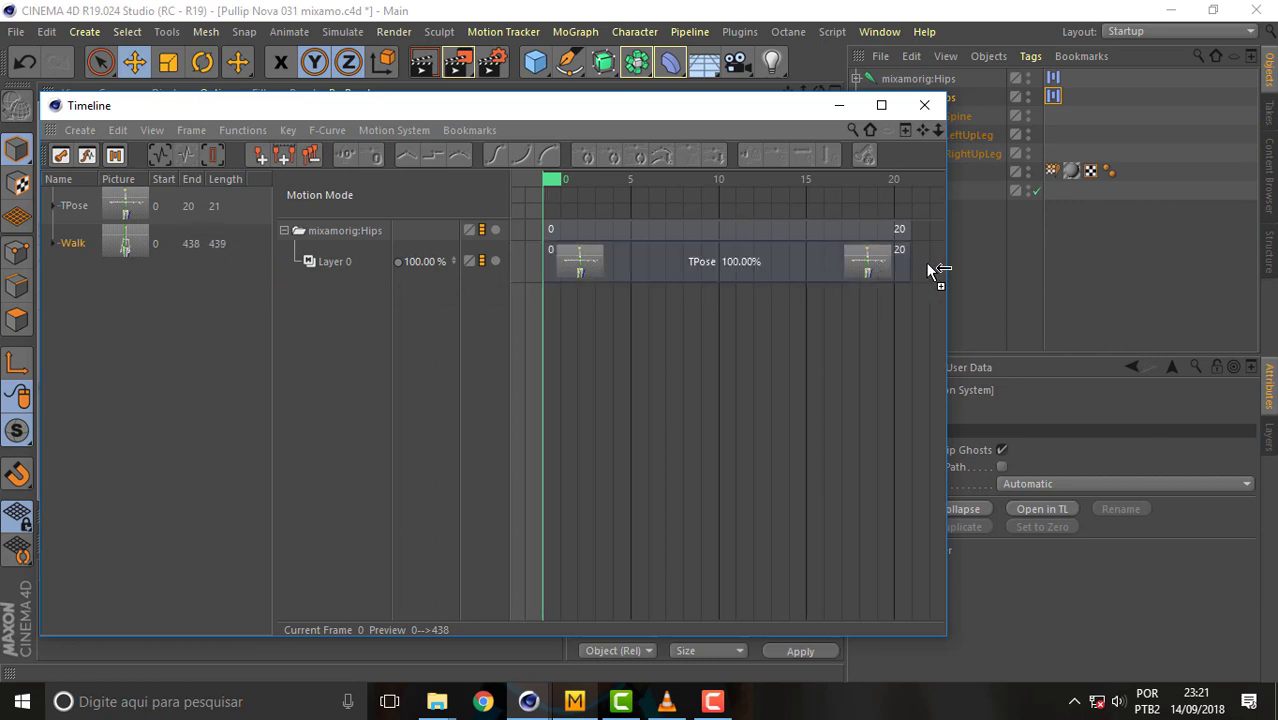
left_click_drag(918, 262, 930, 281)
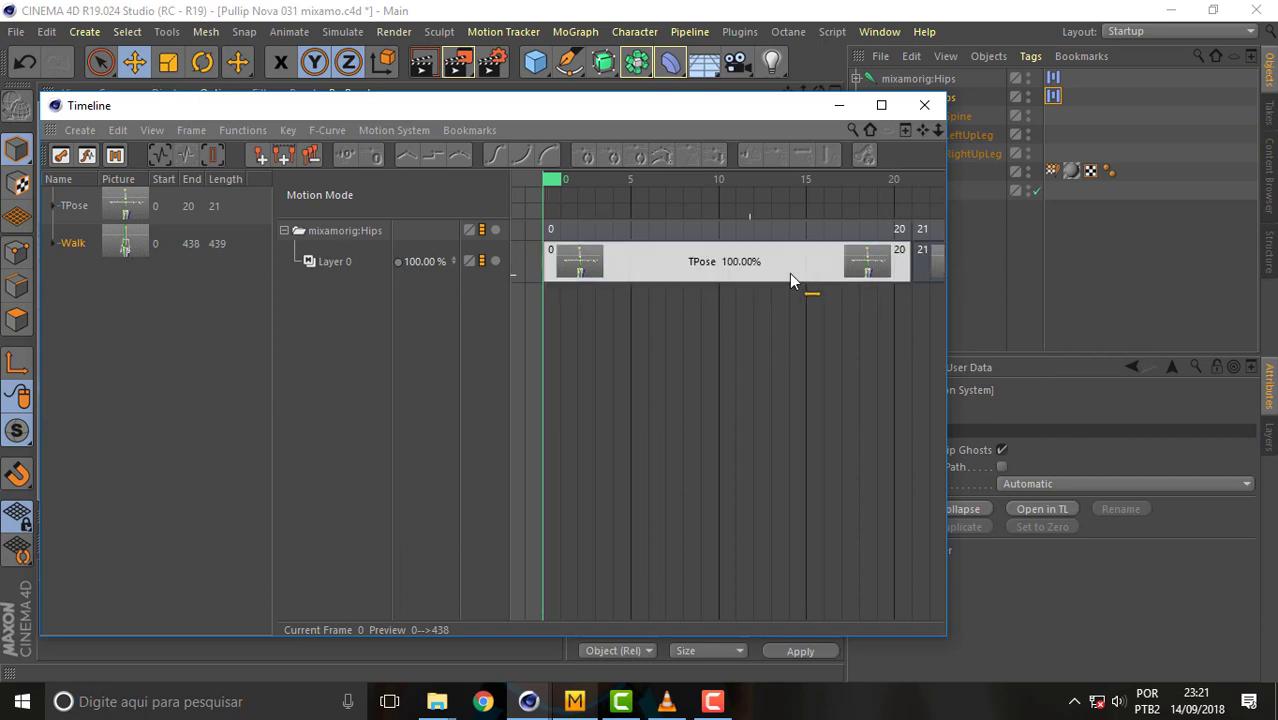
left_click_drag(925, 262, 740, 266)
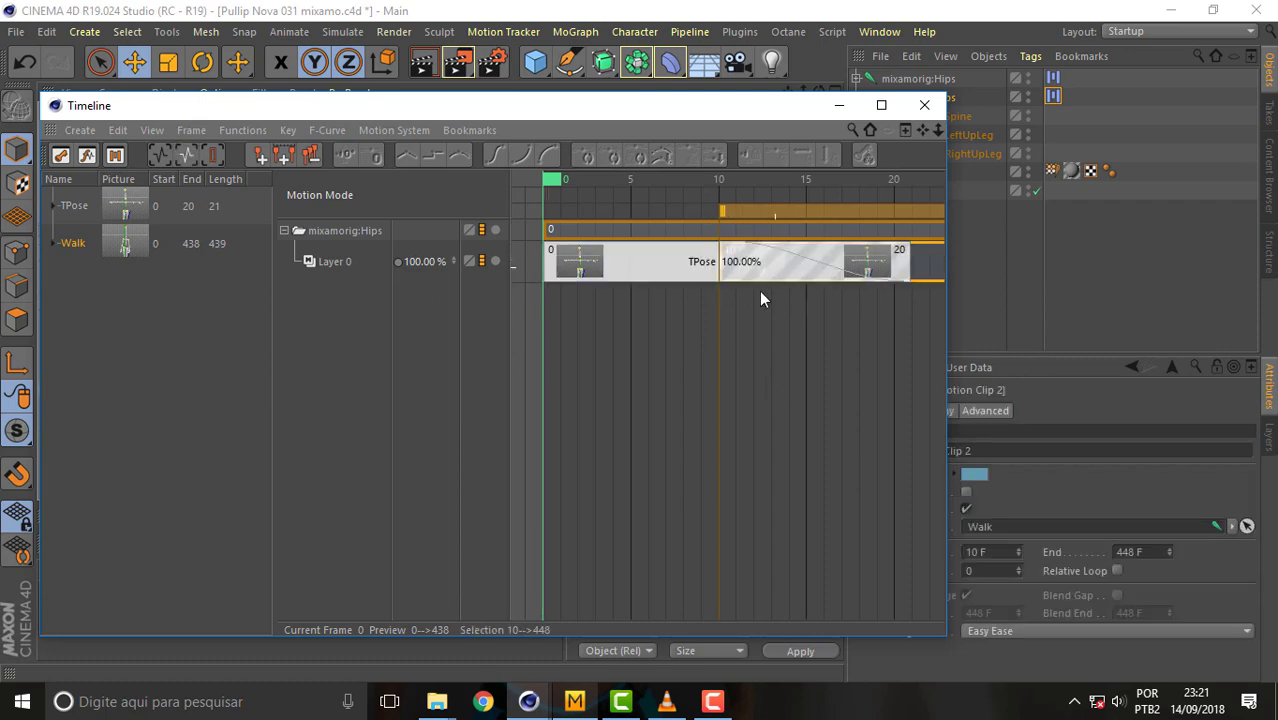
left_click(924, 105)
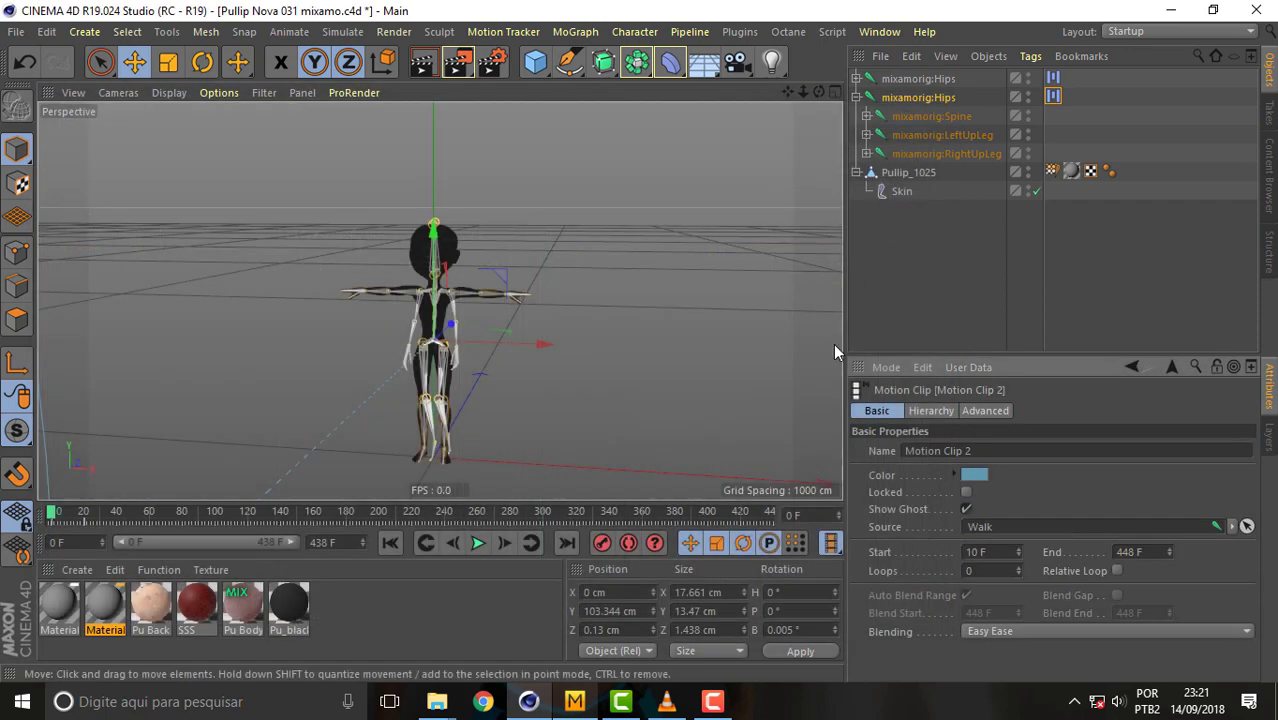
- Show the top mixamorig:Hips joint's motion path, zoom in on the doll and scrub to frames 14 and 38
left_click(920, 79)
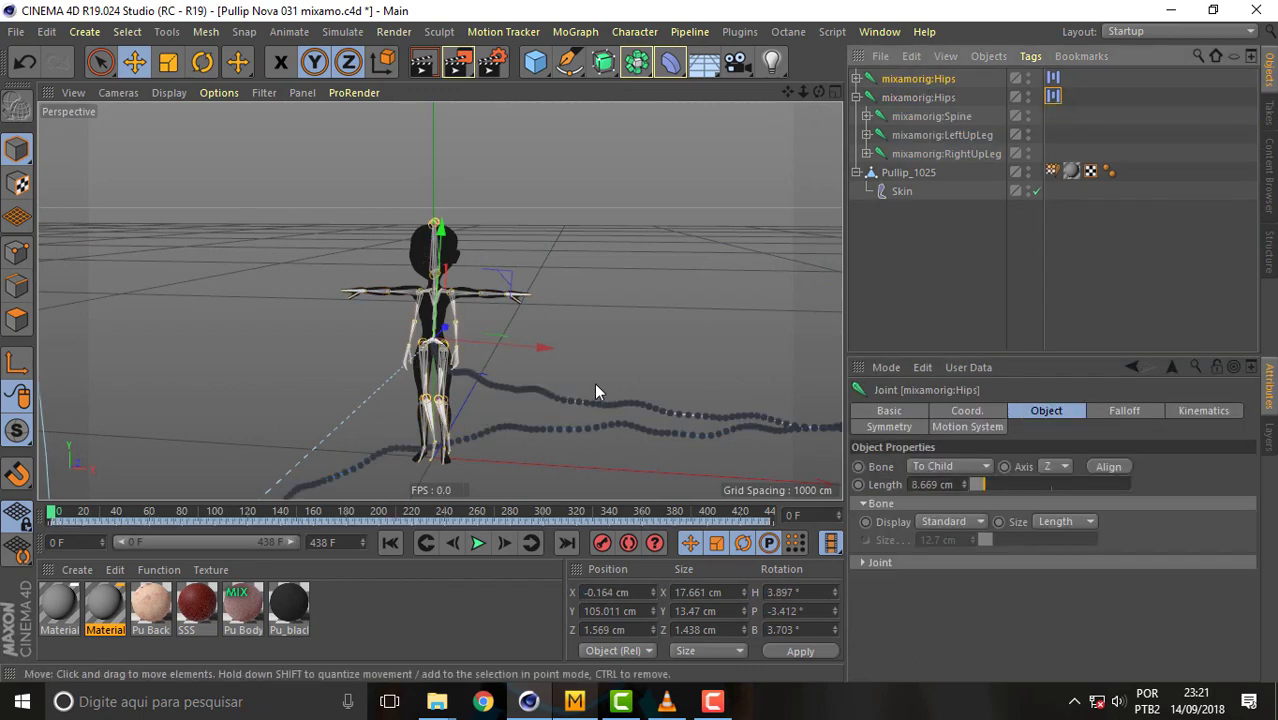
left_click_drag(802, 93, 416, 278)
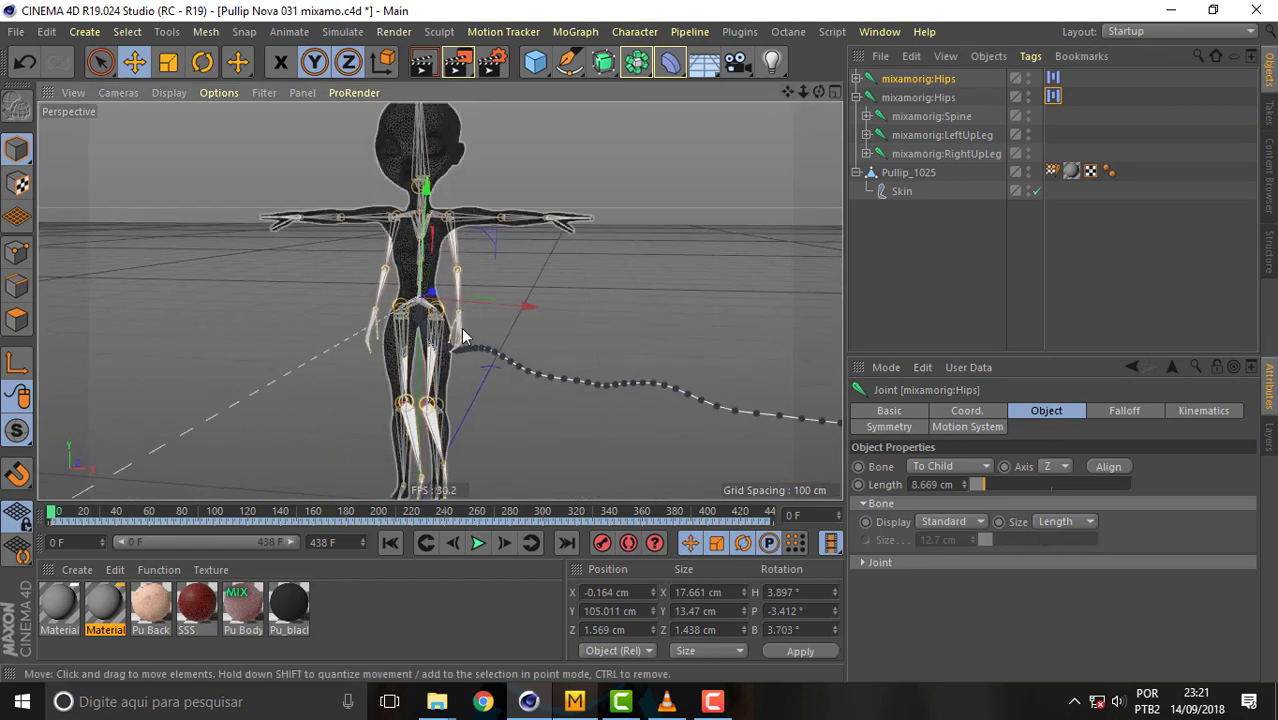
left_click_drag(50, 515, 64, 514)
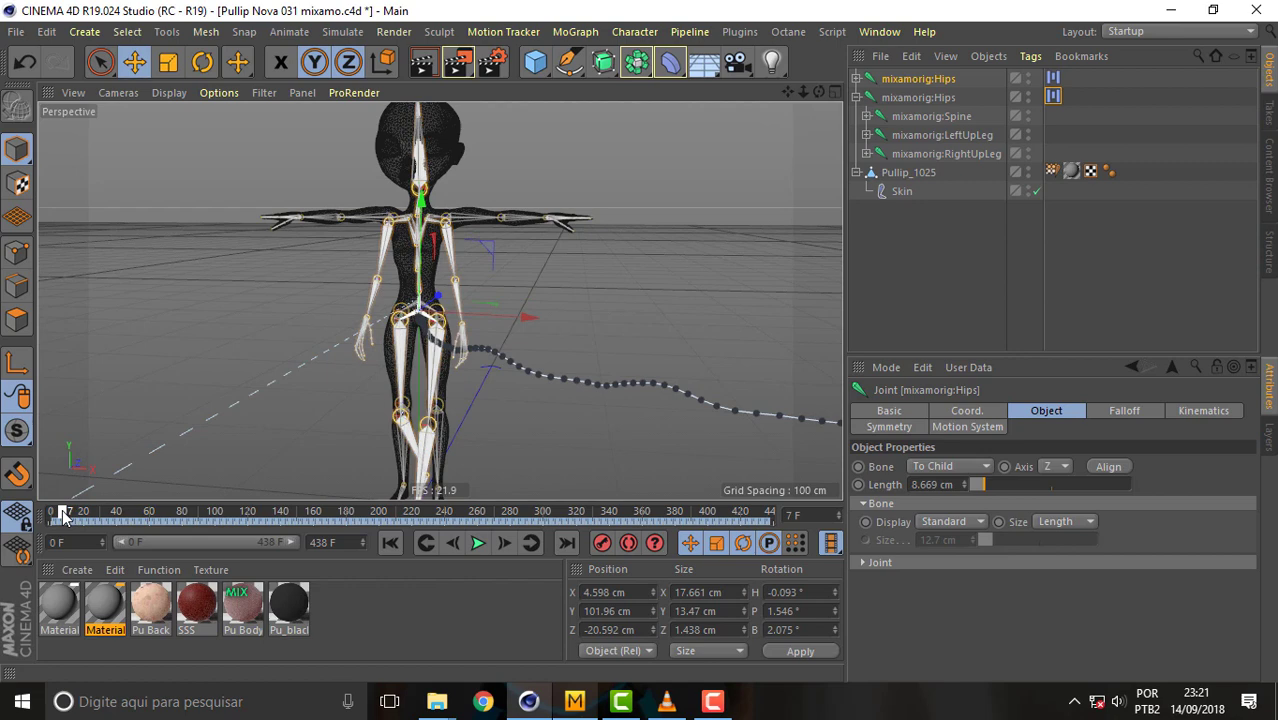
mouse_move(62, 514)
left_mouse_down()
mouse_move(171, 520)
mouse_move(2, 515)
left_mouse_up()
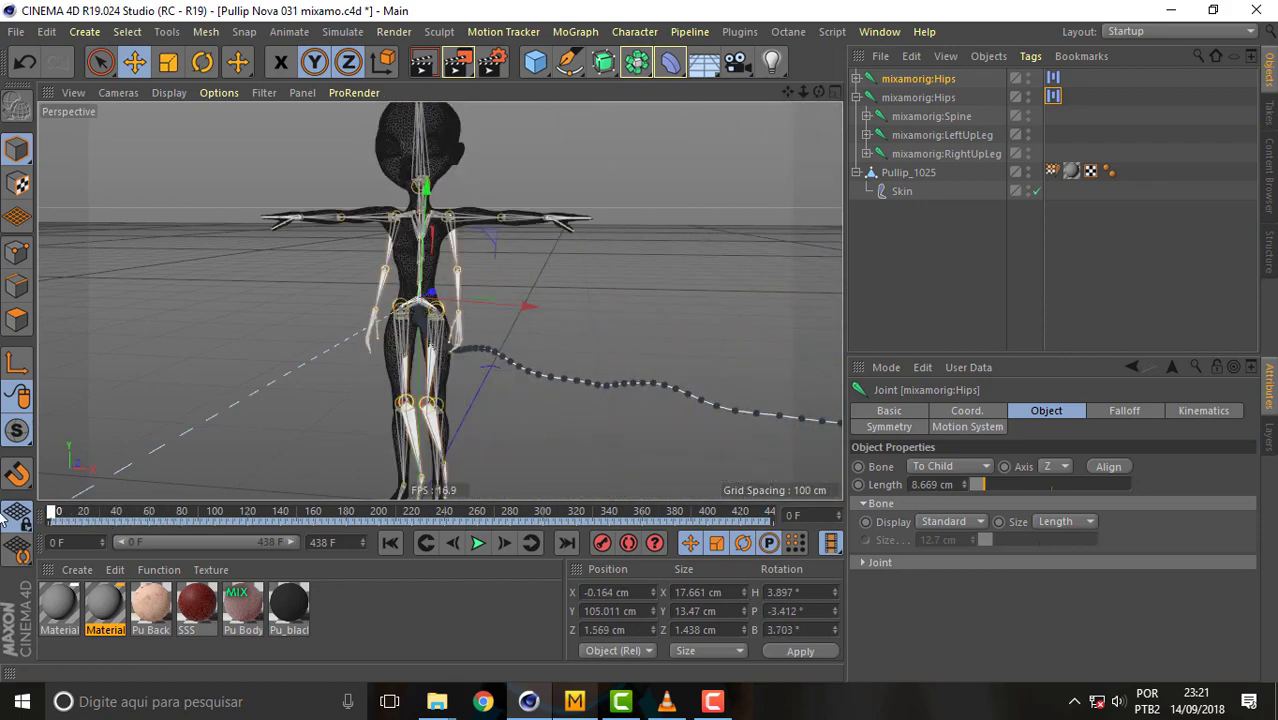
- Delete the duplicate mixamorig:Hips skeleton from the Object Manager
left_click(942, 247)
left_click(925, 82)
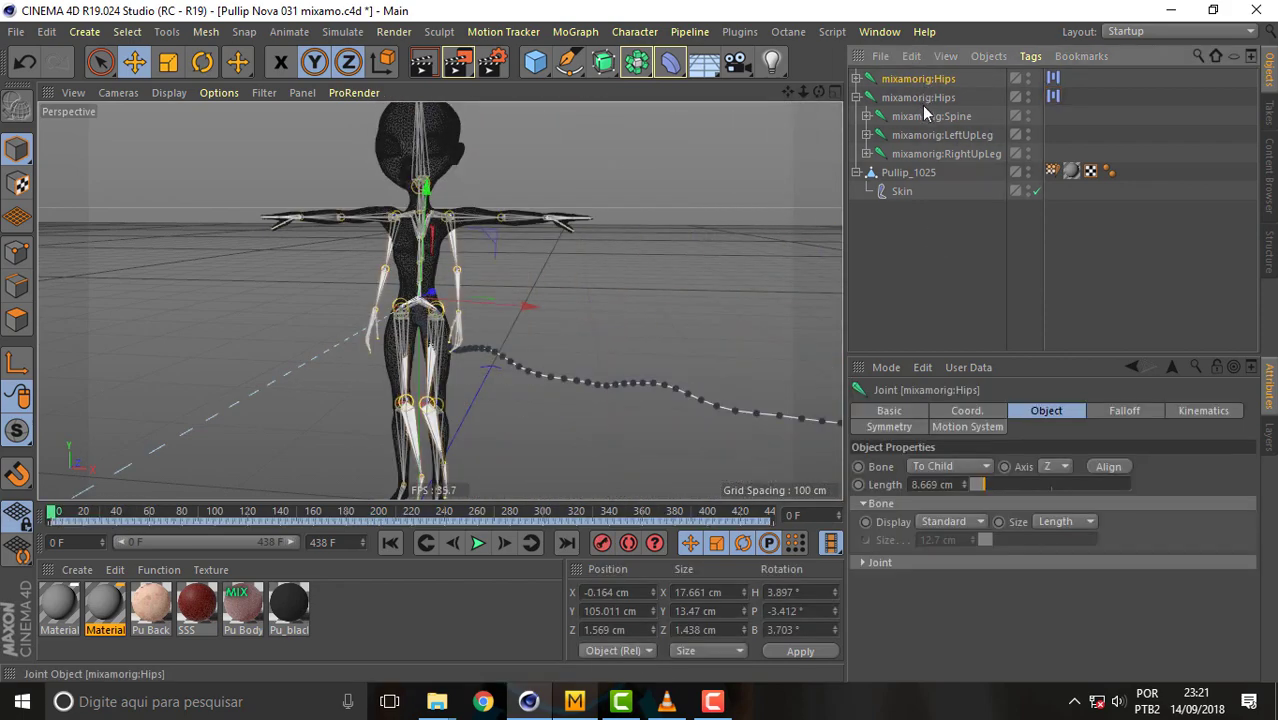
key("Delete")
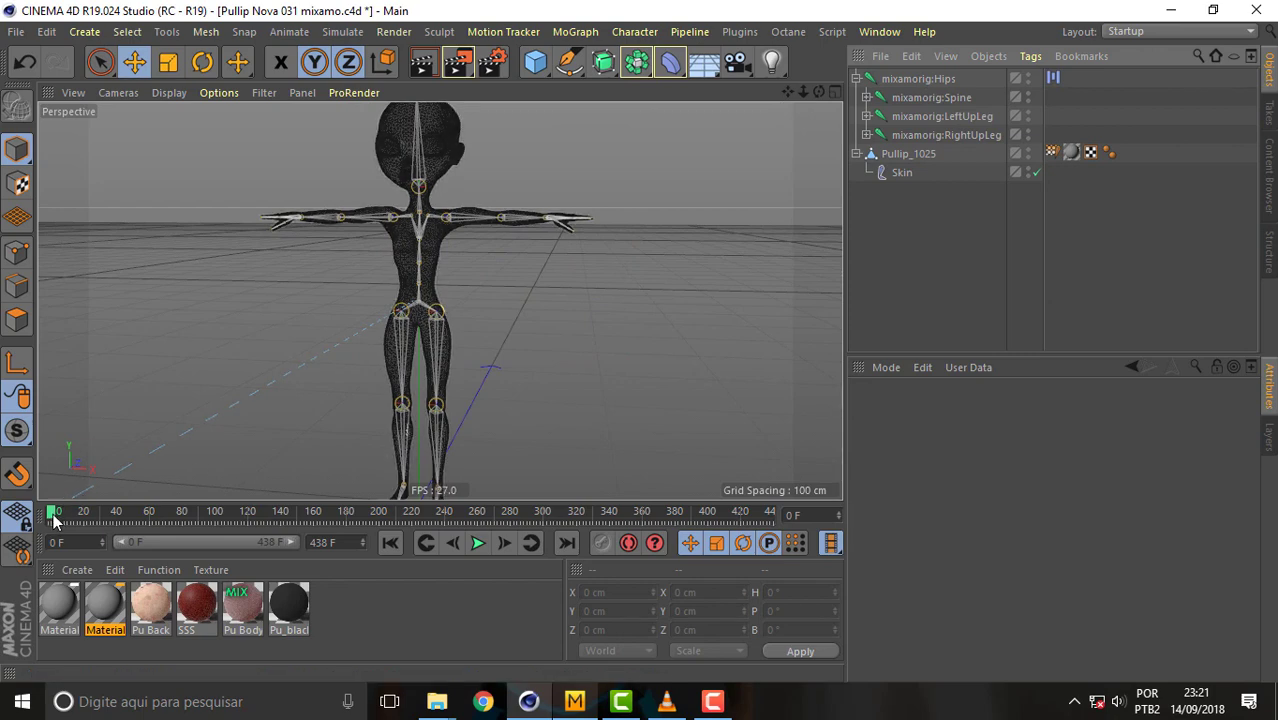
- Scrub to about frame 40 and back, centring the doll, to confirm it still walks
mouse_move(54, 517)
left_mouse_down()
mouse_move(122, 527)
mouse_move(3, 512)
mouse_move(175, 513)
mouse_move(149, 487)
left_mouse_up()
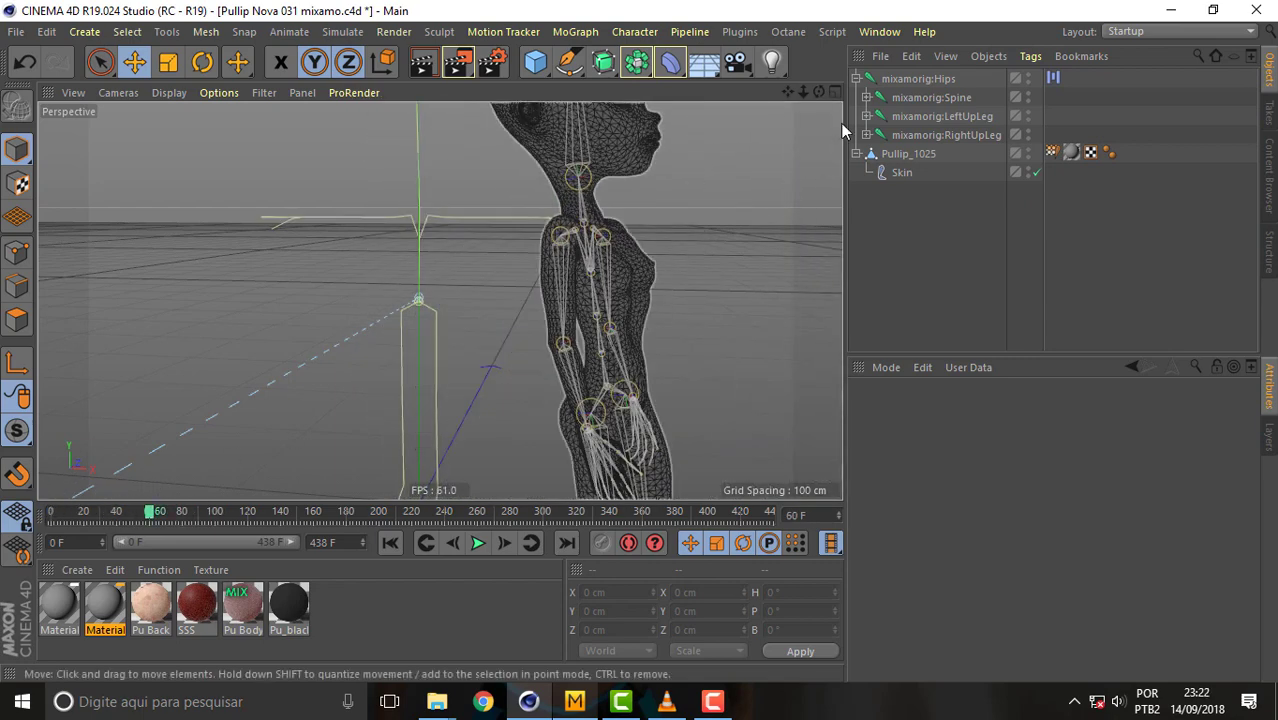
left_click_drag(818, 91, 760, 98)
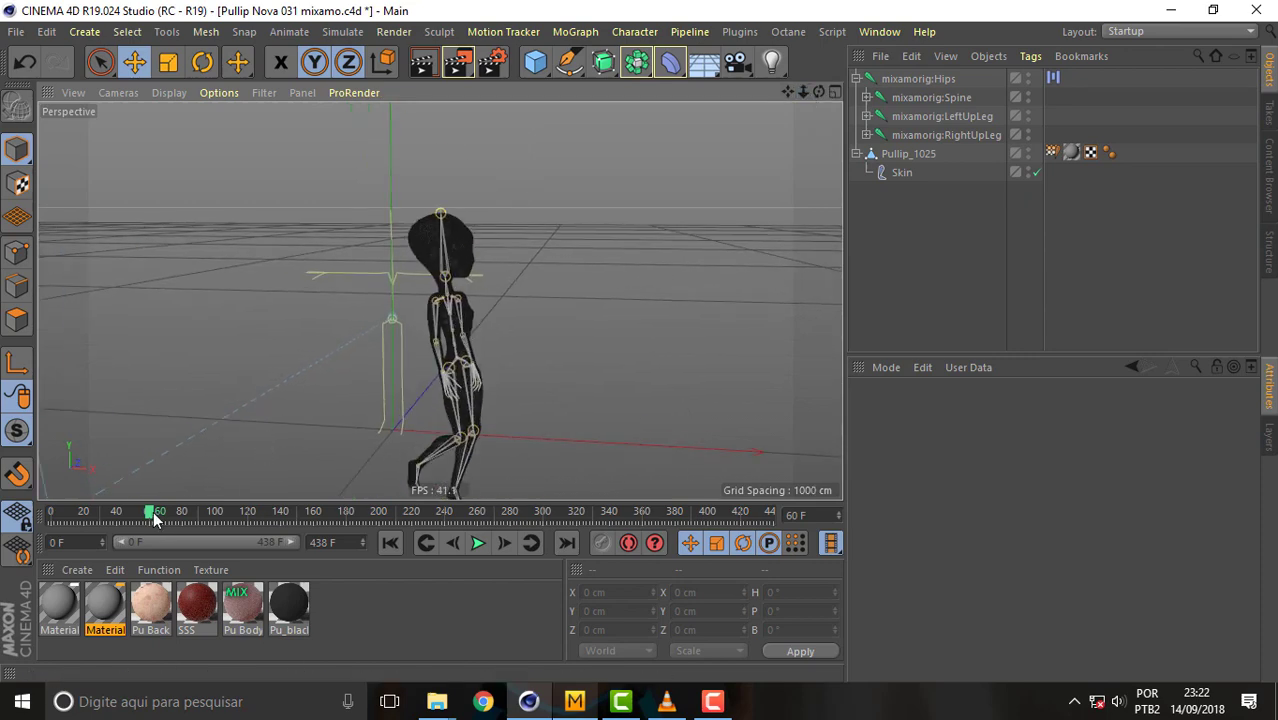
mouse_move(155, 517)
left_mouse_down()
mouse_move(57, 497)
mouse_move(40, 471)
mouse_move(105, 479)
mouse_move(3, 470)
mouse_move(140, 454)
mouse_move(5, 460)
left_mouse_up()
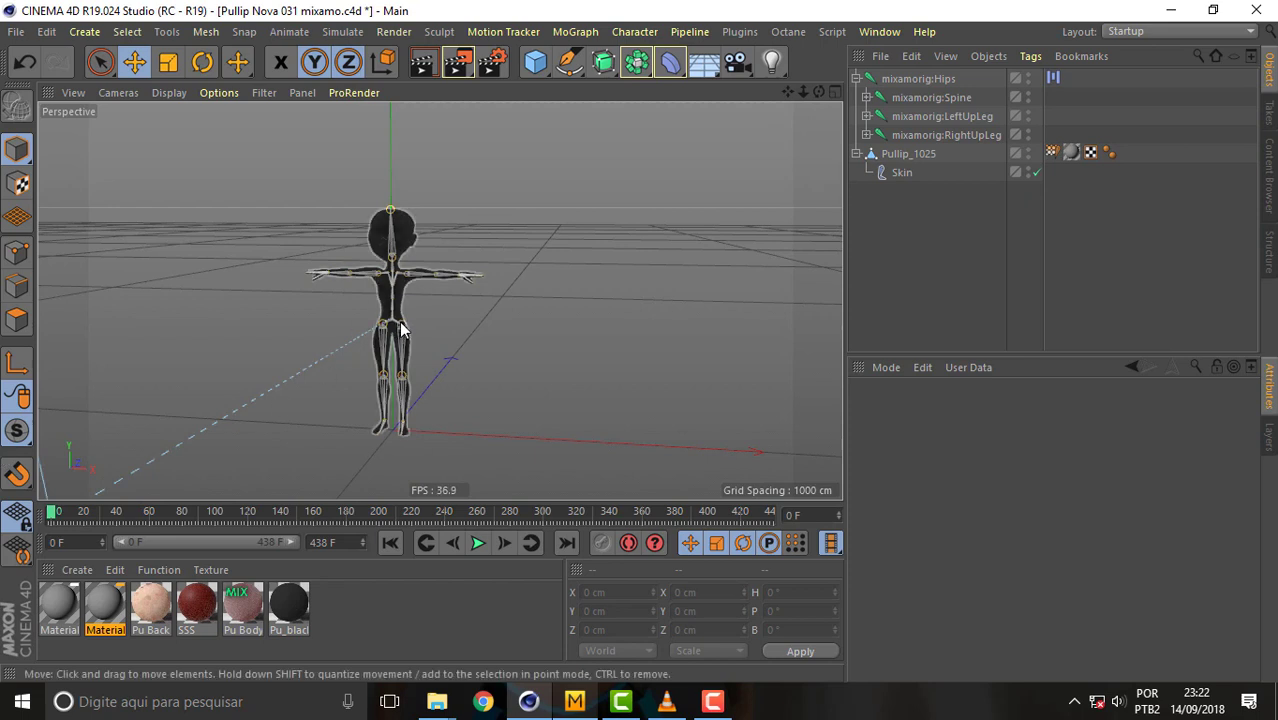
left_click(20, 480)
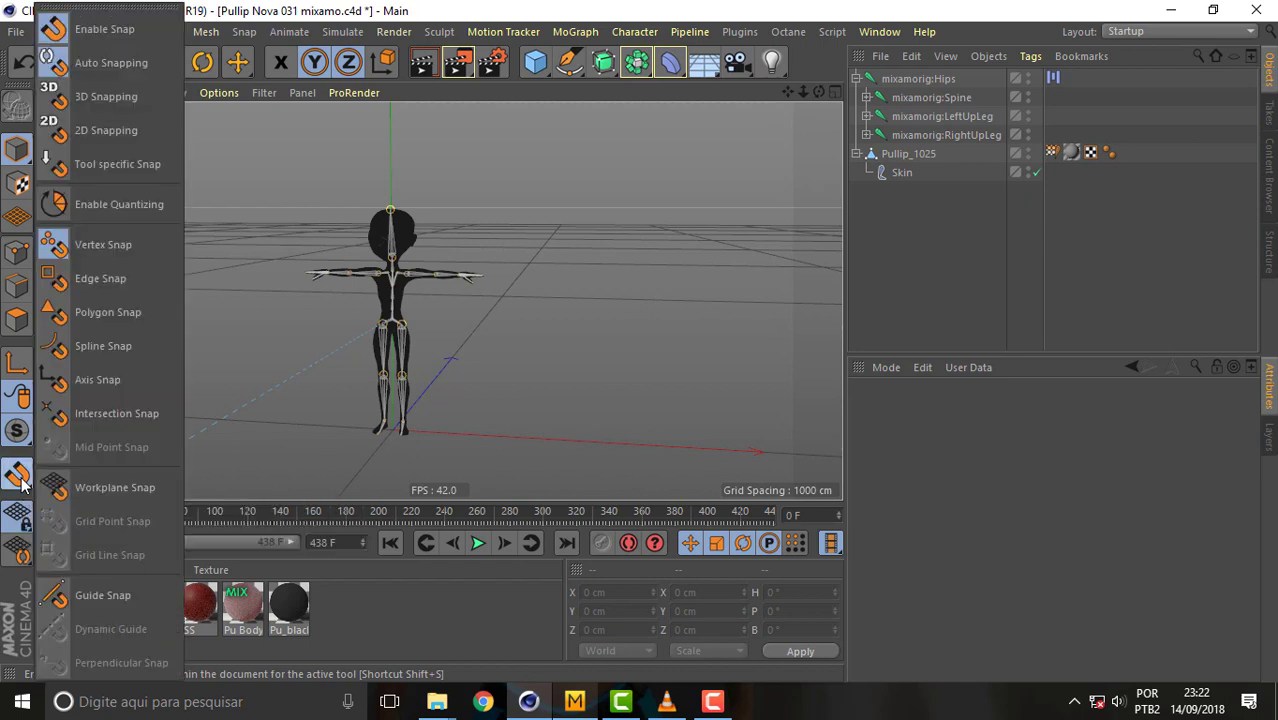
left_click(5, 478)
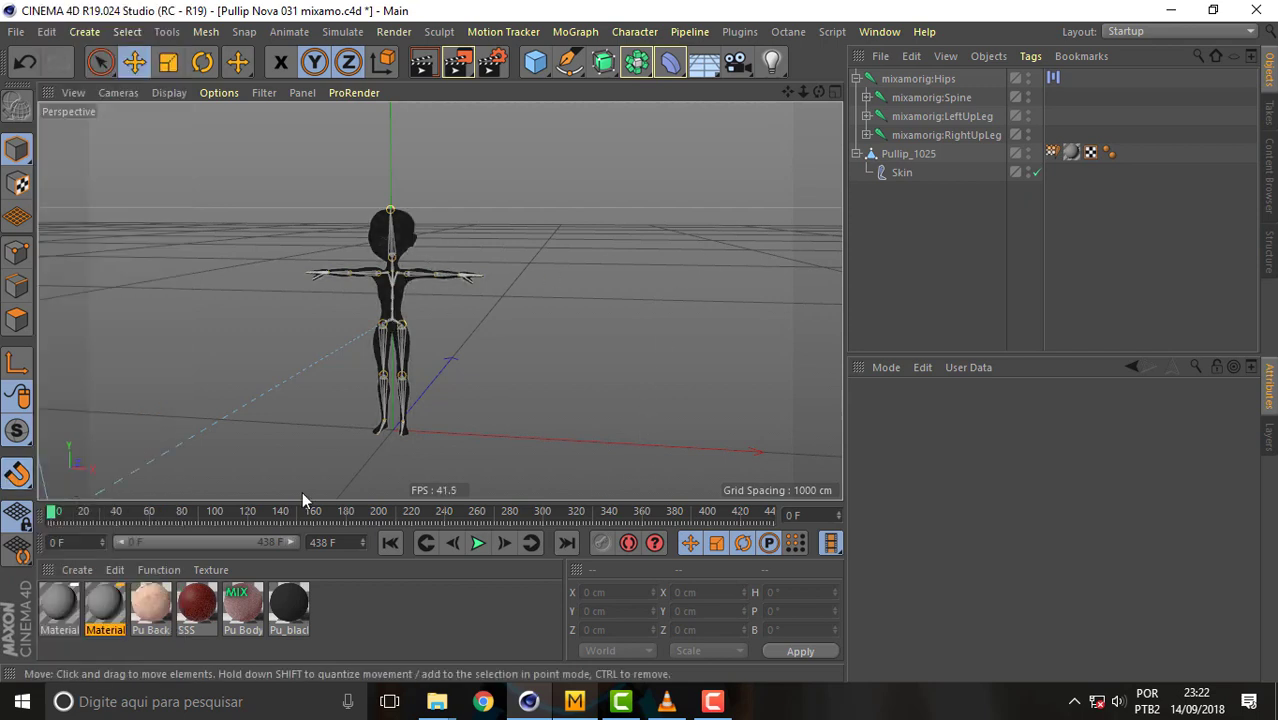
left_click_drag(55, 515, 5, 510)
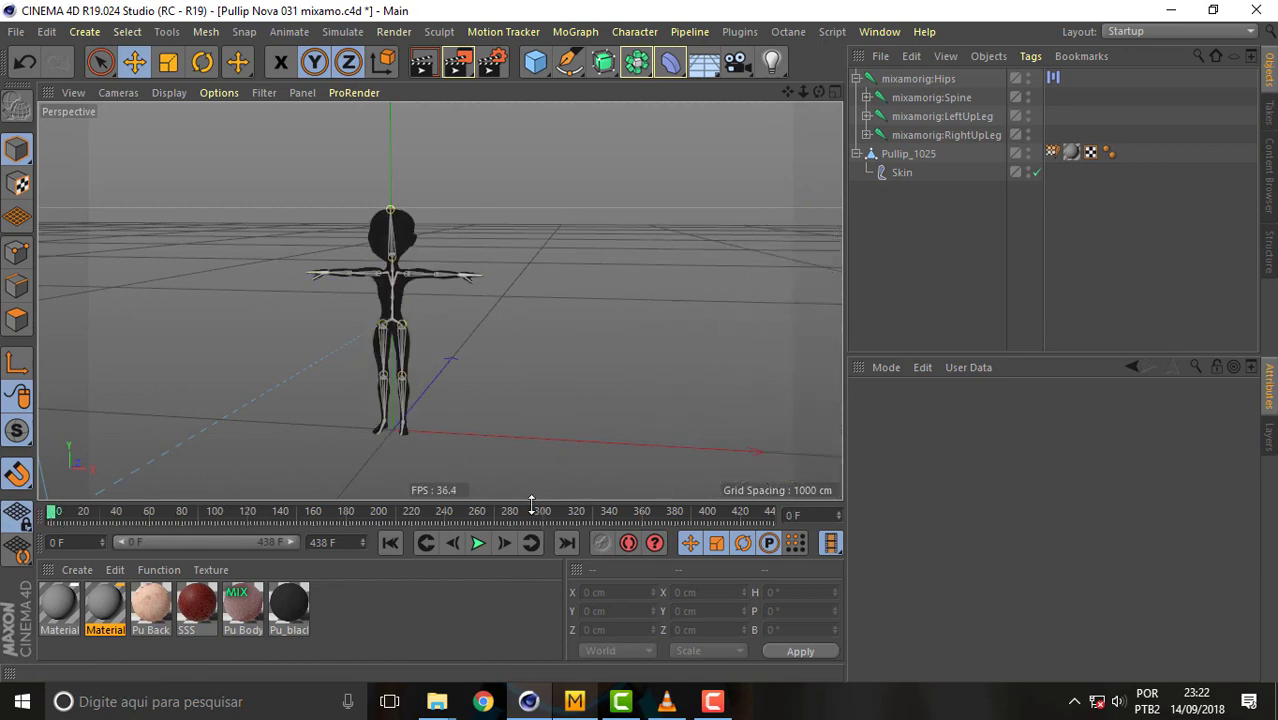
scroll(440, 301, "up", 5)
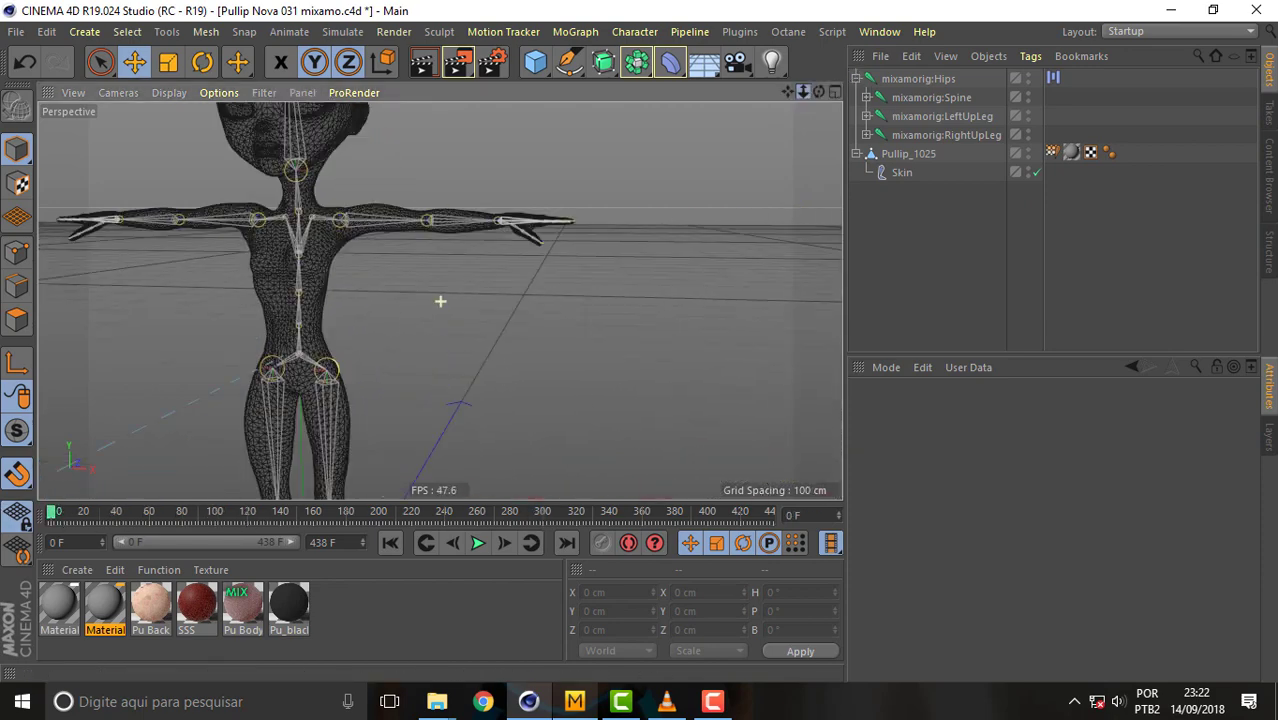
scroll(440, 301, "up", 2)
scroll(440, 301, "up", 1)
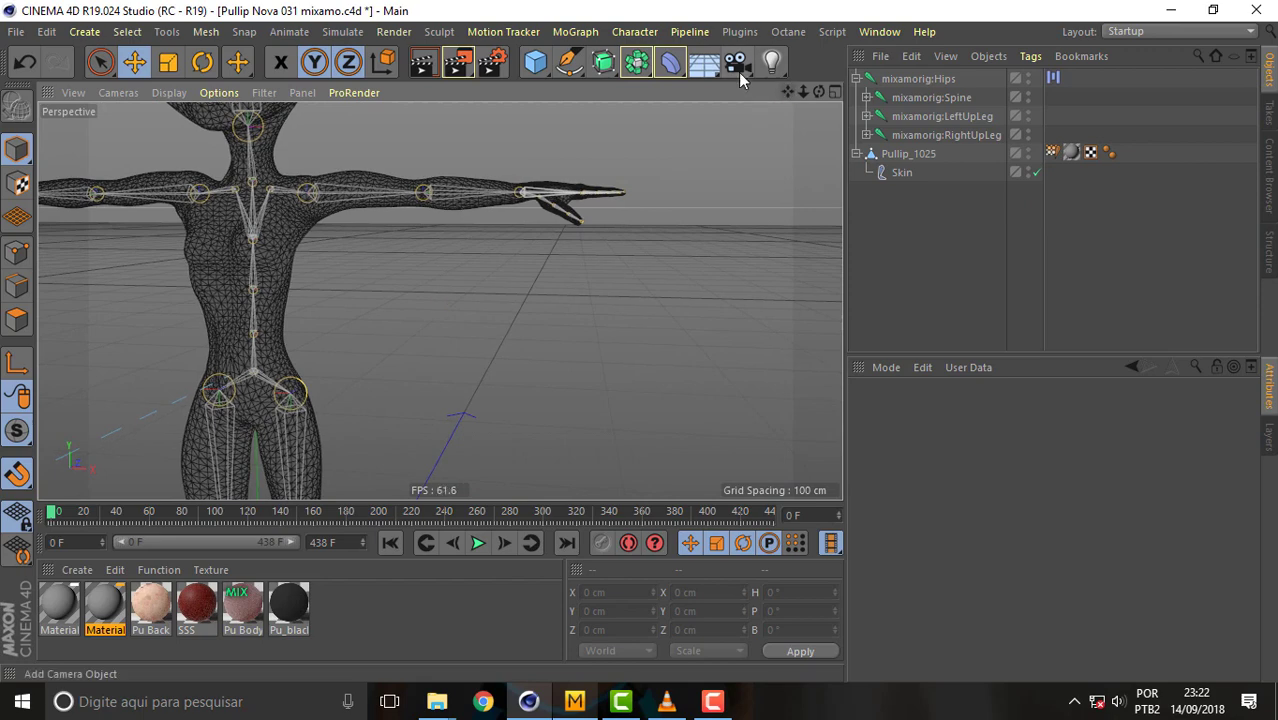
scroll(440, 301, "up", 1)
scroll(440, 301, "down", 1)
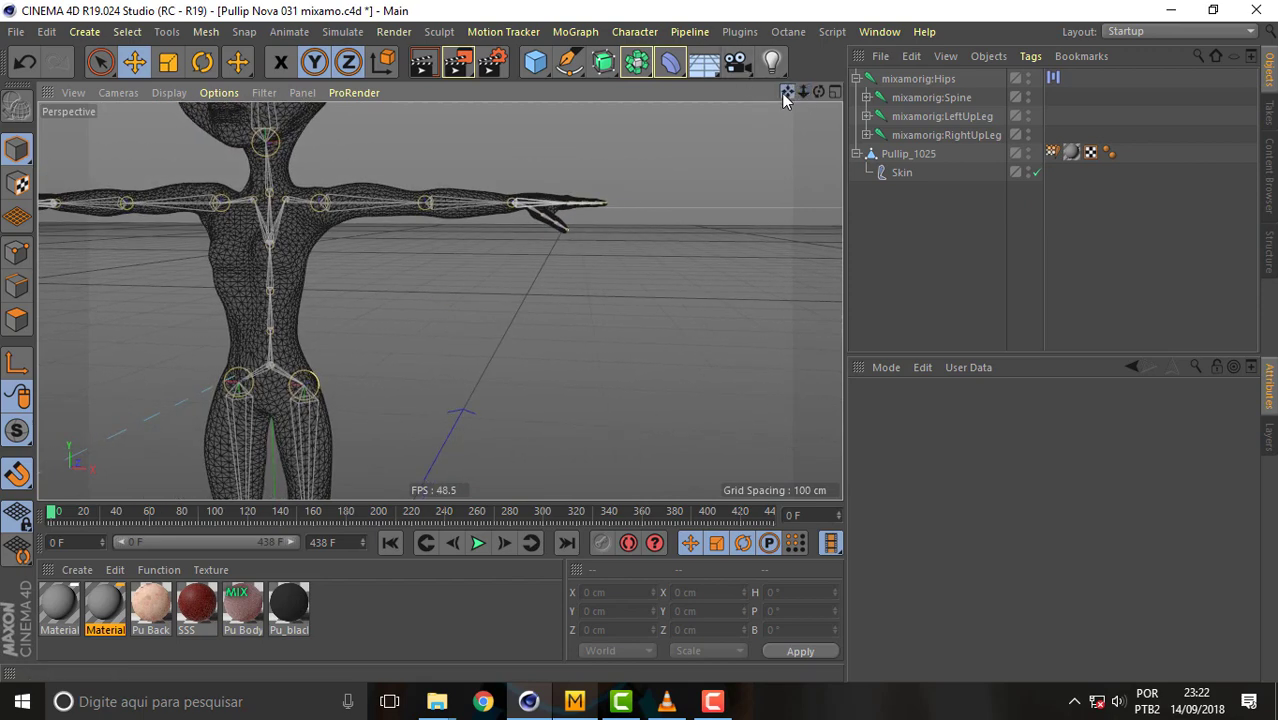
mouse_move(788, 92)
left_mouse_down()
mouse_move(763, 90)
mouse_move(781, 113)
left_mouse_up()
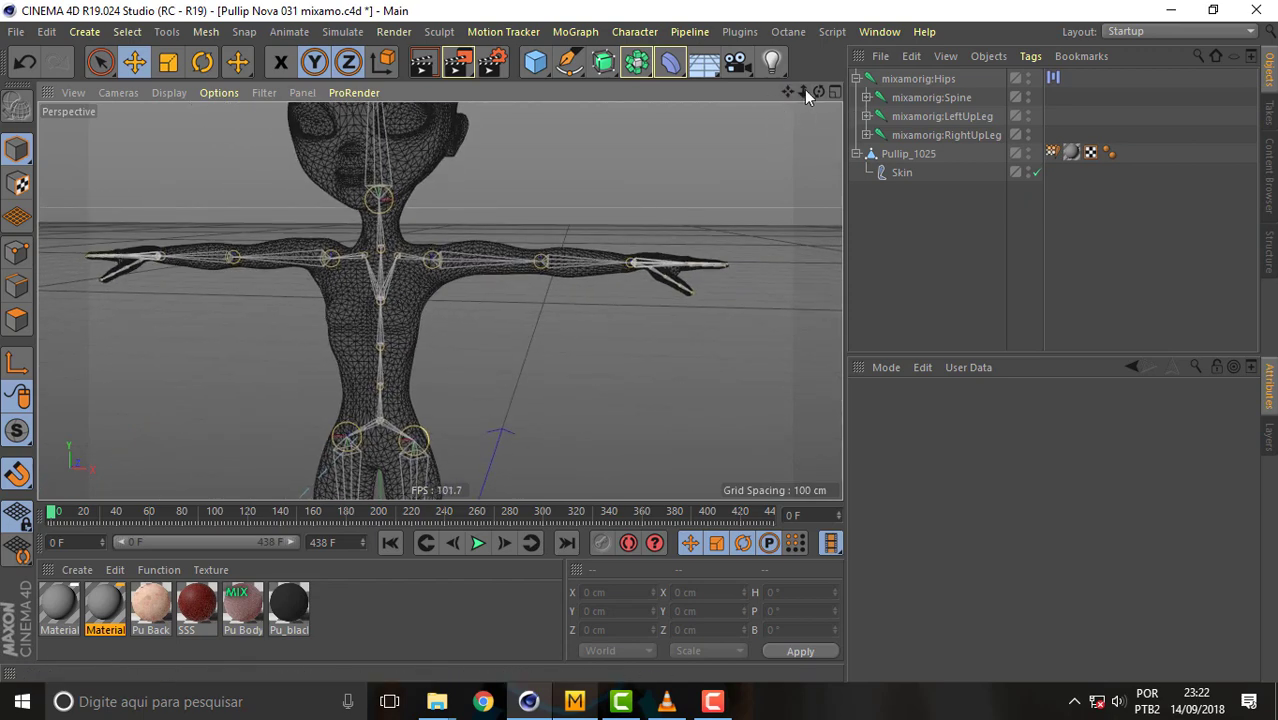
left_click_drag(808, 88, 436, 294)
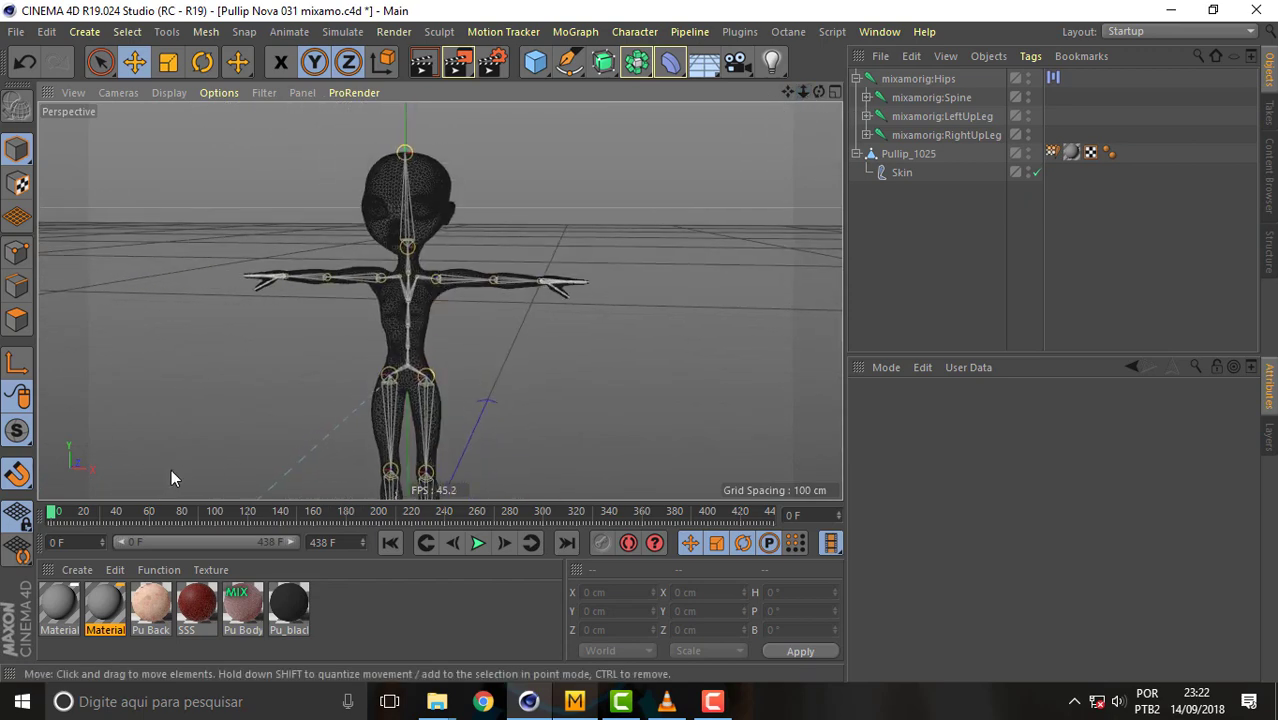
left_click_drag(57, 518, 3, 487)
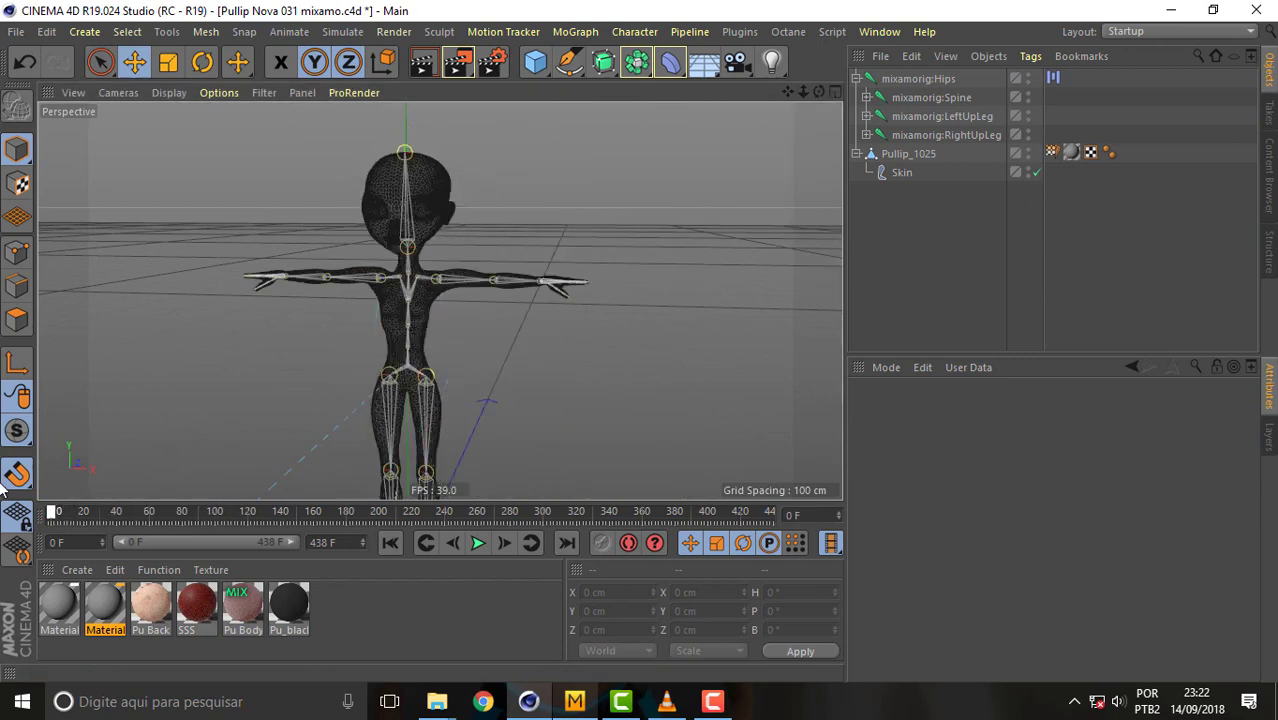
left_click(707, 705)
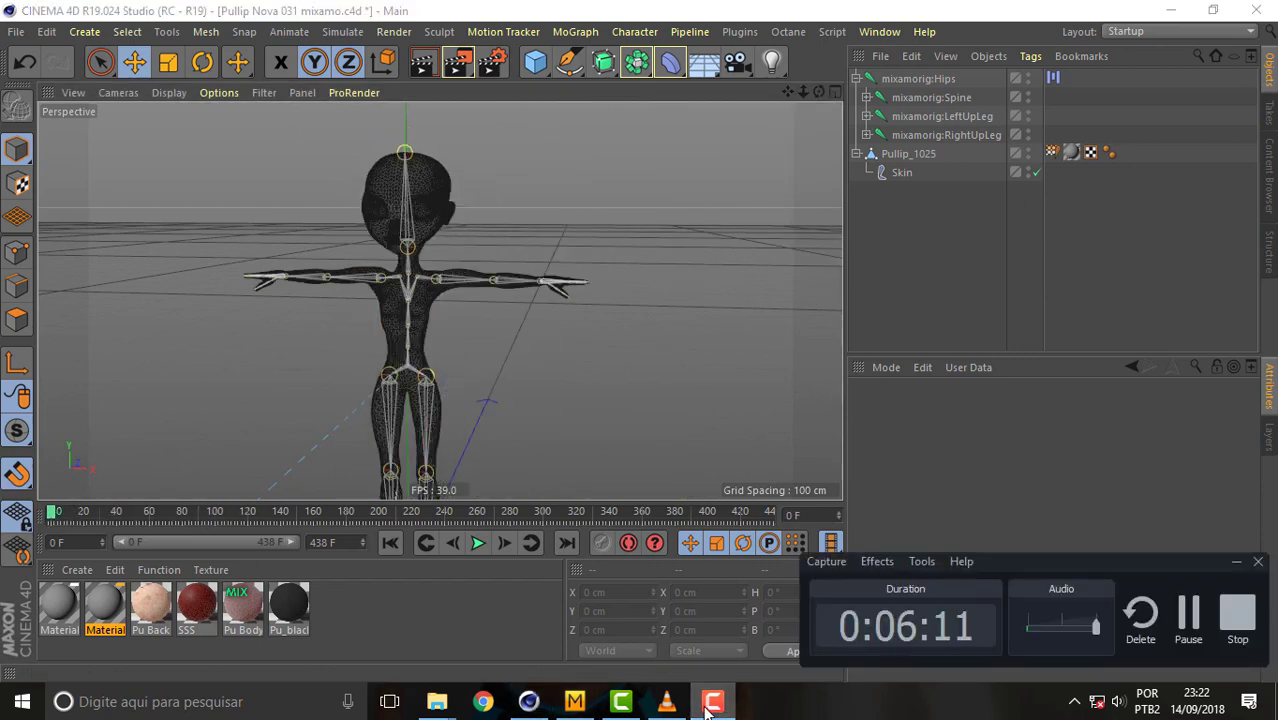
- Scrub the opening frames up to about frame 26 to check the T-pose-to-walk blend
left_click(707, 708)
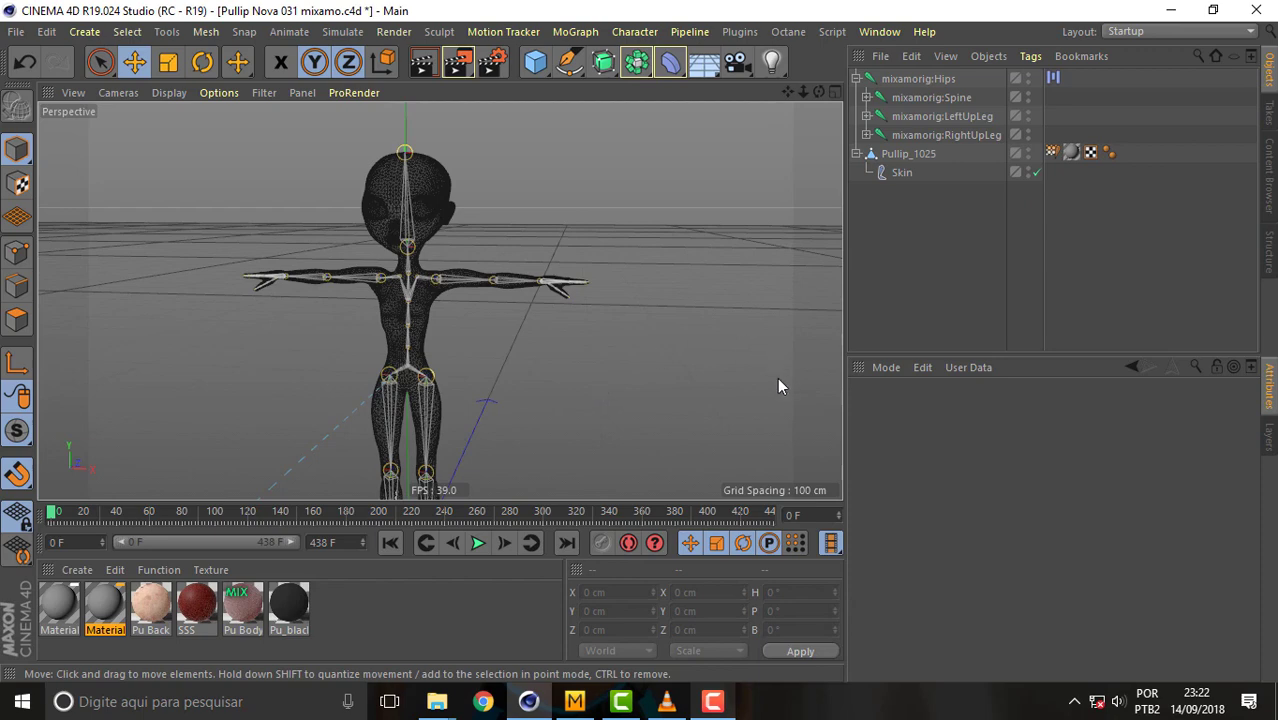
mouse_move(54, 516)
left_mouse_down()
mouse_move(114, 513)
mouse_move(37, 511)
mouse_move(107, 494)
mouse_move(63, 507)
mouse_move(75, 490)
left_mouse_up()
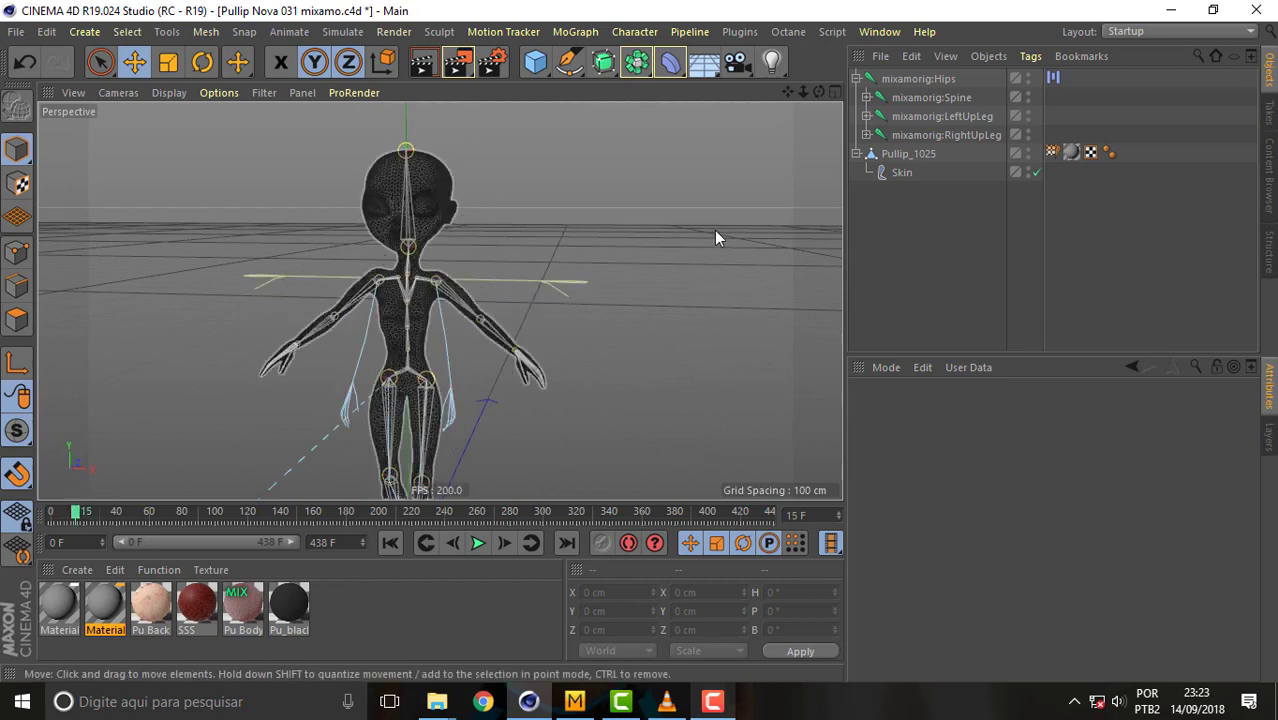
mouse_move(80, 515)
left_mouse_down()
mouse_move(68, 513)
mouse_move(128, 513)
mouse_move(94, 505)
left_mouse_up()
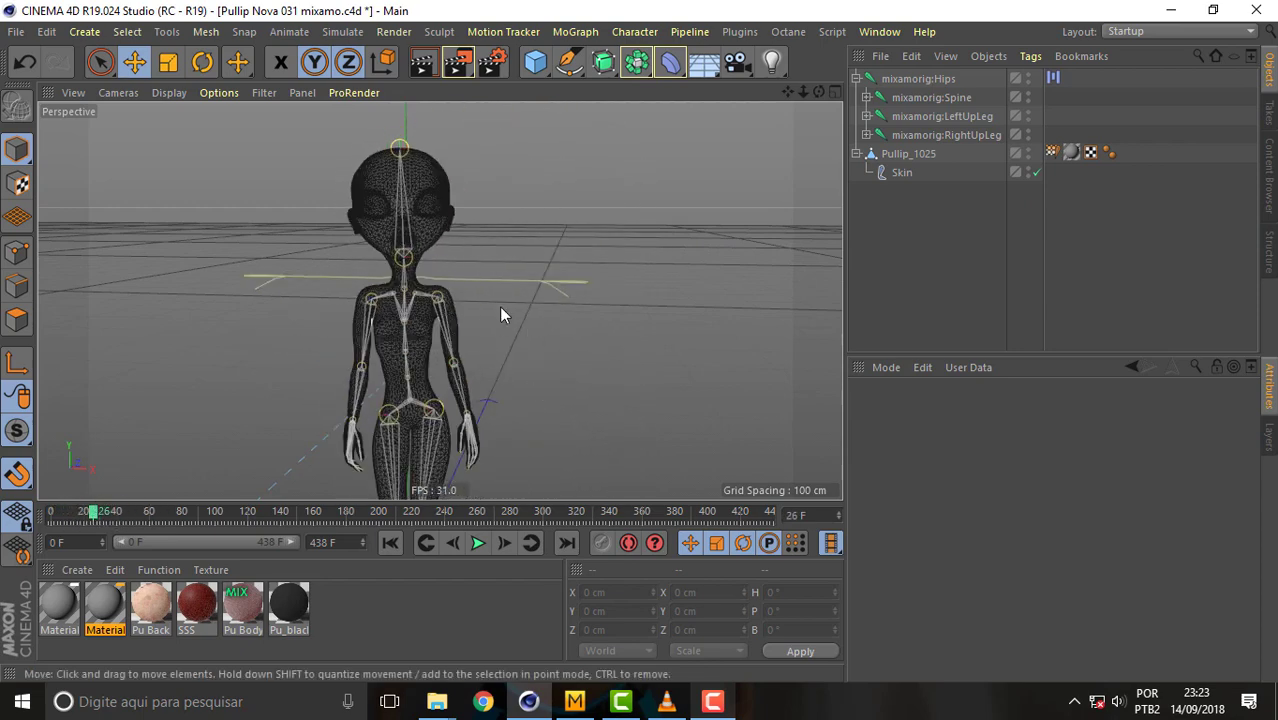